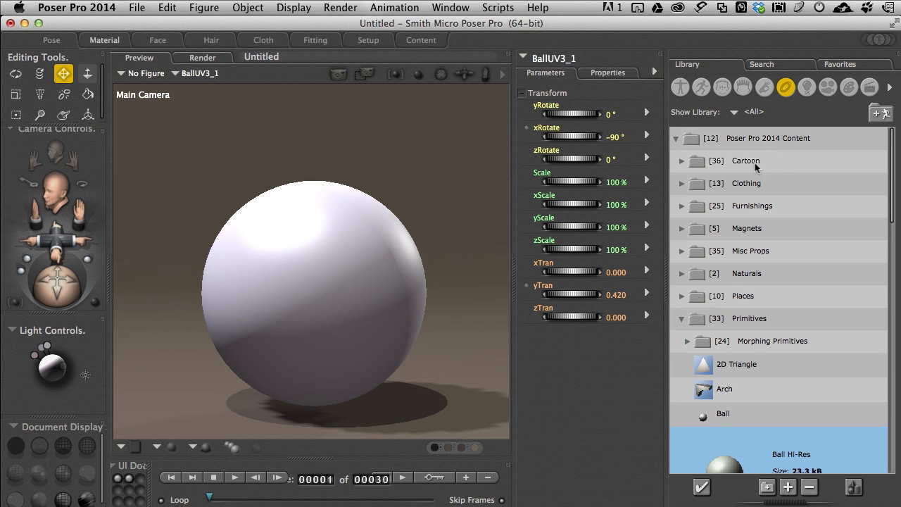
Step: Open the ball's material nodes, check the PoserSurface node's preview, and set its Diffuse_Color to blue
{"action": "left_click", "coordinate": [105, 41]}
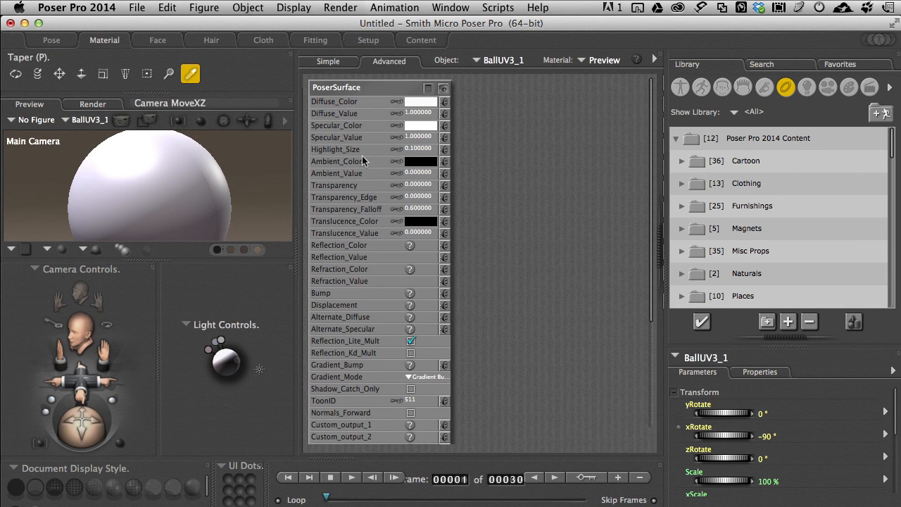
{"action": "left_click", "coordinate": [427, 89]}
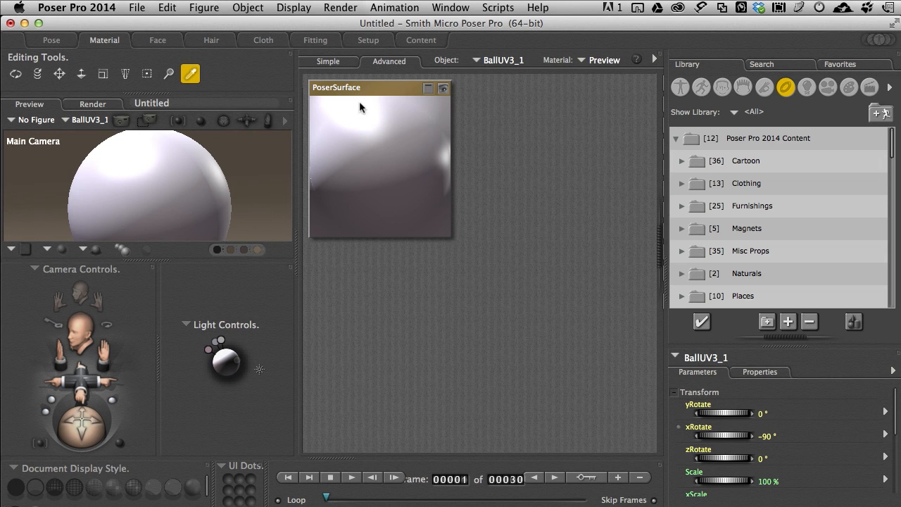
{"action": "left_click", "coordinate": [428, 89]}
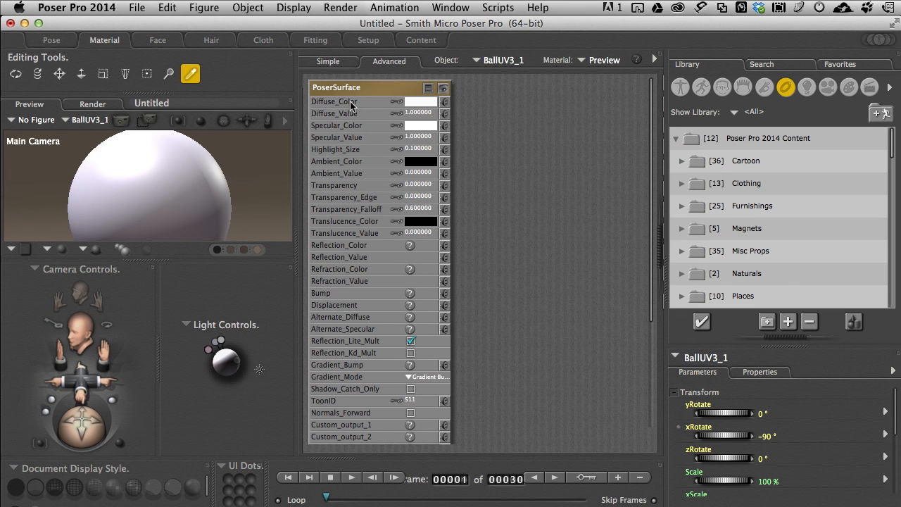
{"action": "left_click", "coordinate": [420, 102]}
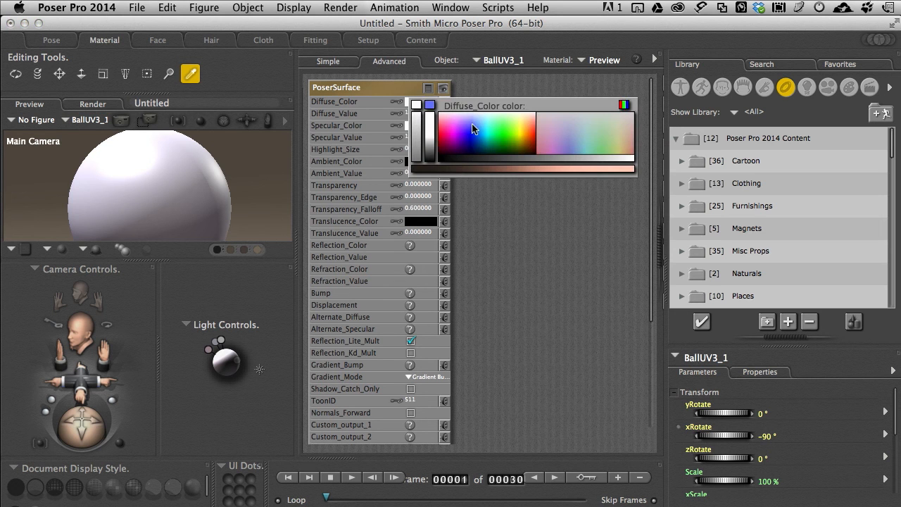
{"action": "left_click", "coordinate": [472, 125]}
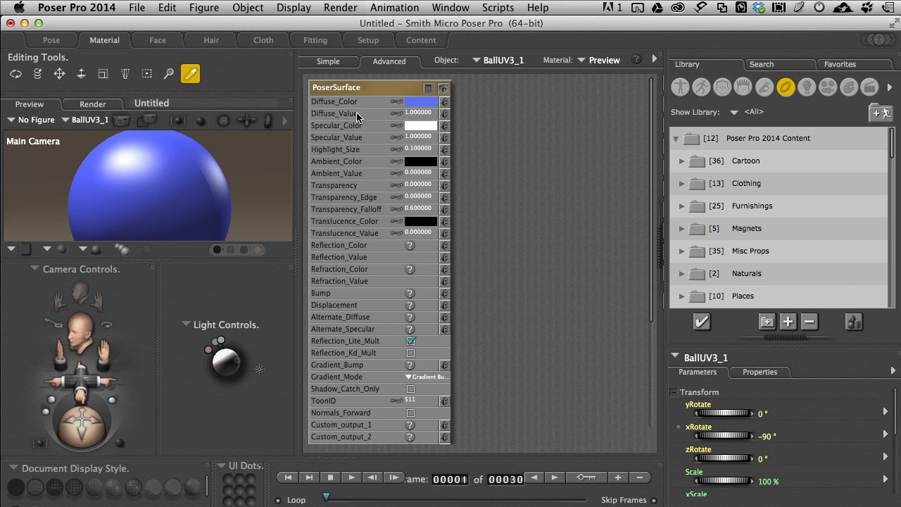
Step: Try a Diffuse_Value of .5 on the PoserSurface node
{"action": "left_click", "coordinate": [423, 114]}
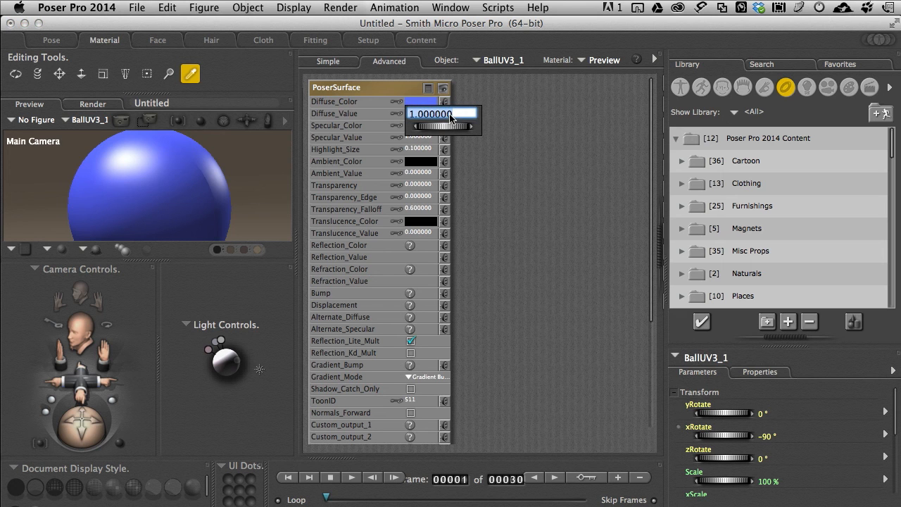
{"action": "type", "text": ".5"}
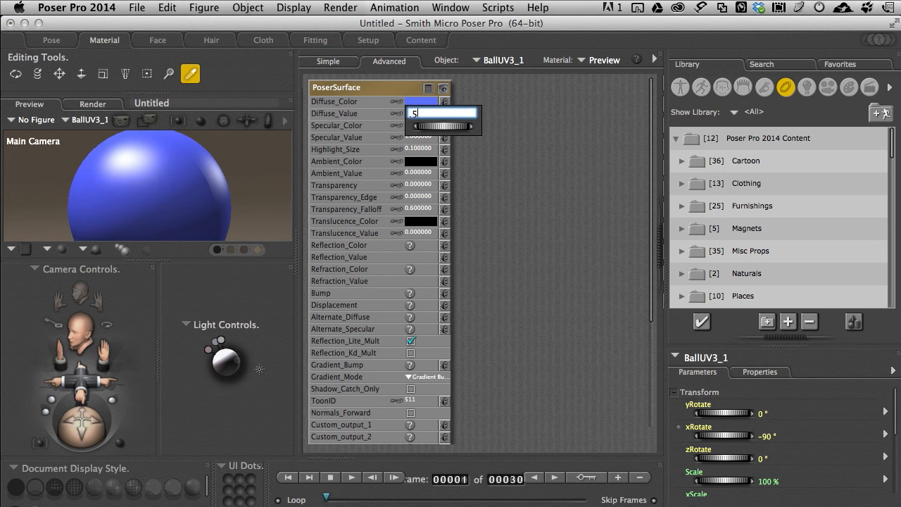
{"action": "key", "text": "Return"}
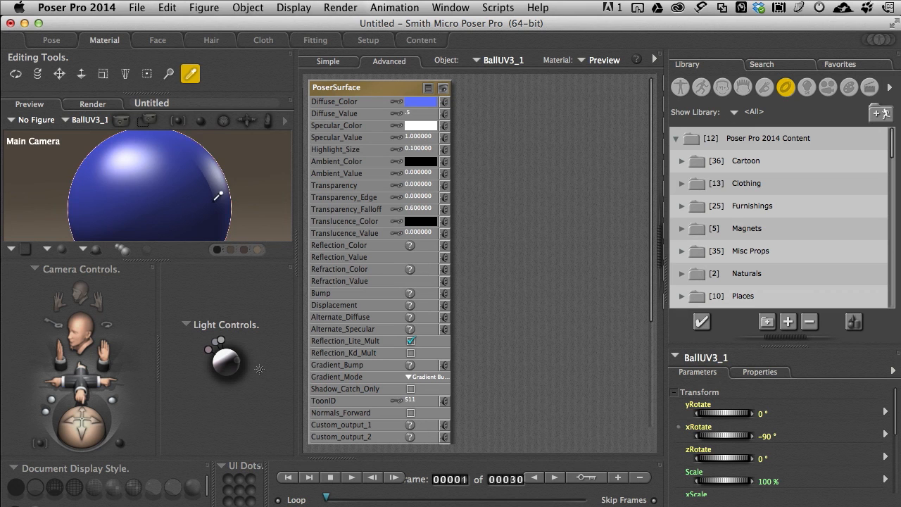
Step: Set the PoserSurface node's Diffuse_Value to 1.5
{"action": "left_click", "coordinate": [416, 115]}
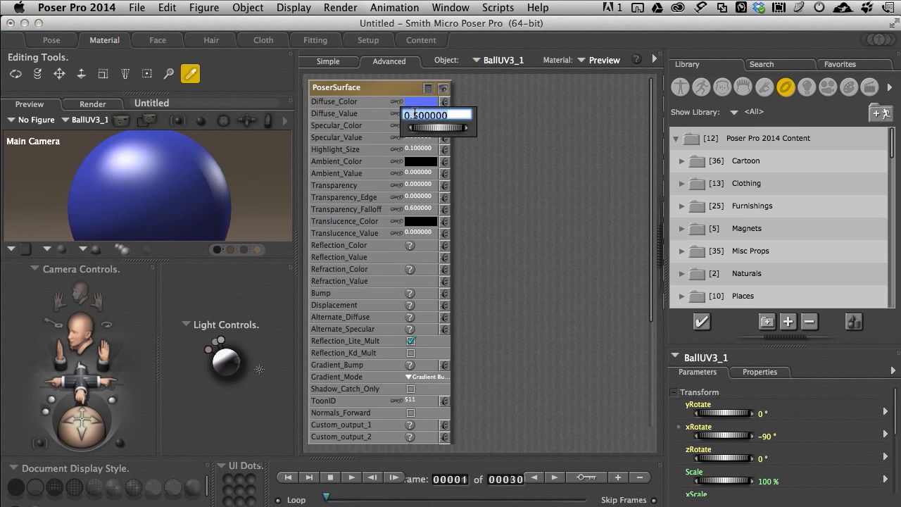
{"action": "key", "text": "BackSpace"}
{"action": "type", "text": "1.5"}
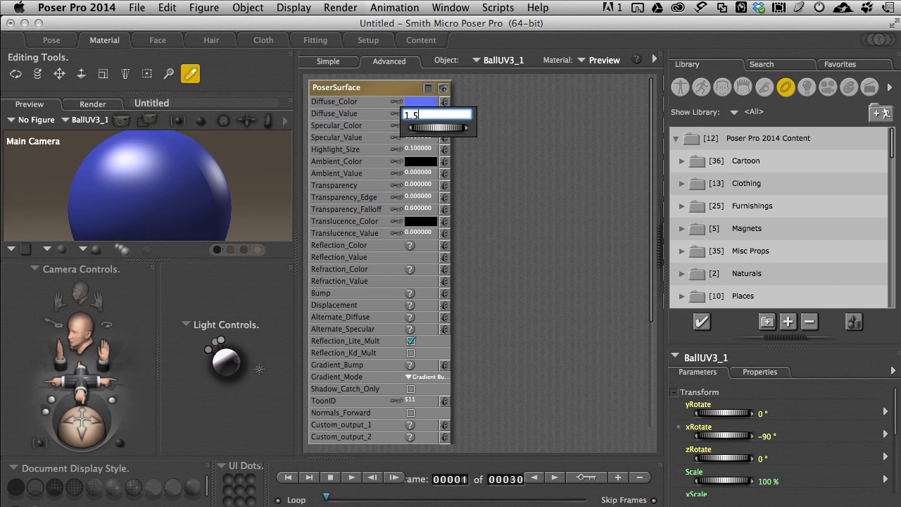
{"action": "key", "text": "Return"}
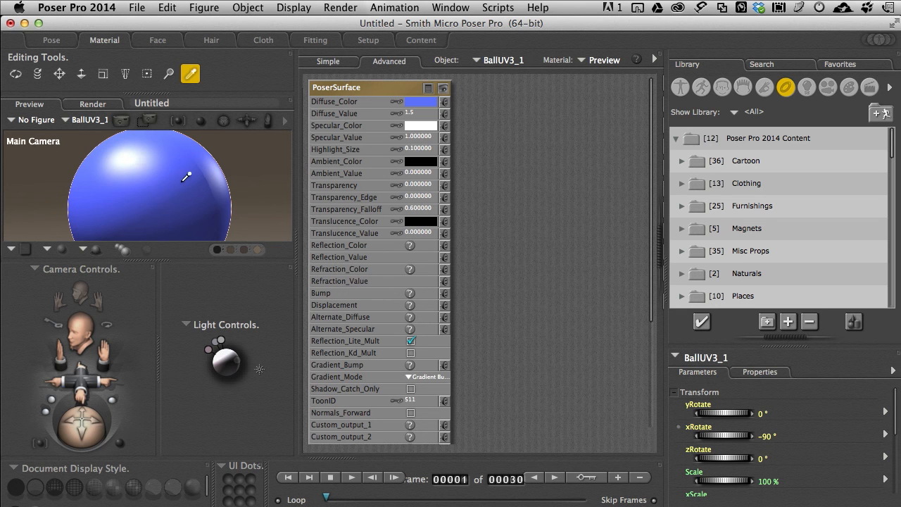
Step: Set the PoserSurface node's Highlight_Size to .001
{"action": "left_click", "coordinate": [412, 152]}
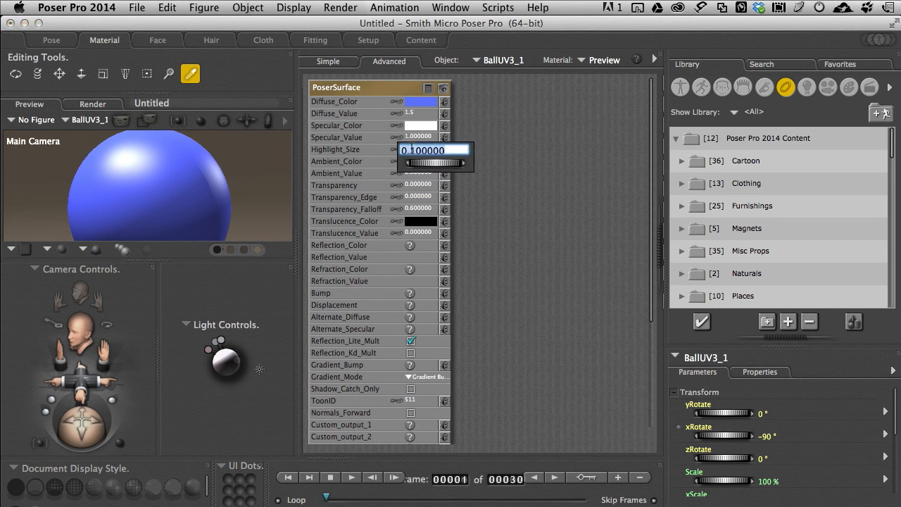
{"action": "type", "text": ".001"}
{"action": "key", "text": "Return"}
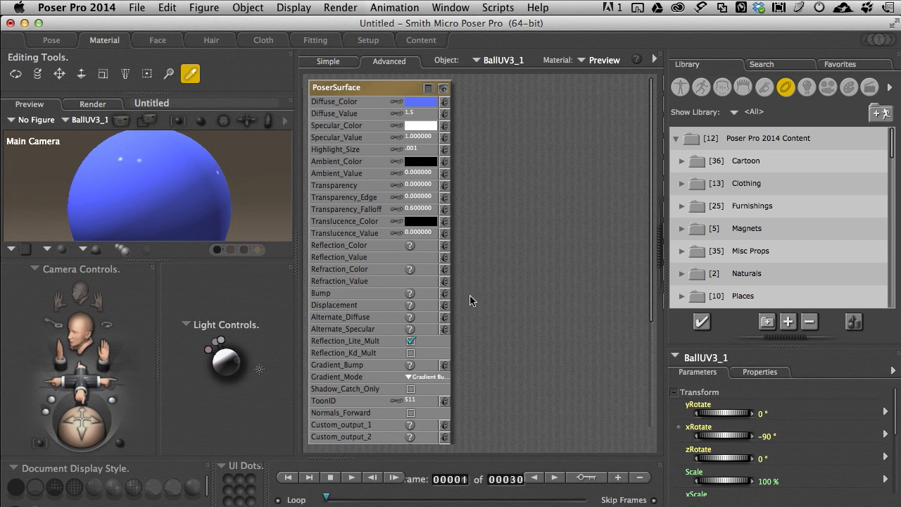
Step: Add a tile node from the 2D textures and move it slightly upward beside the PoserSurface node
{"action": "right_click", "coordinate": [495, 184]}
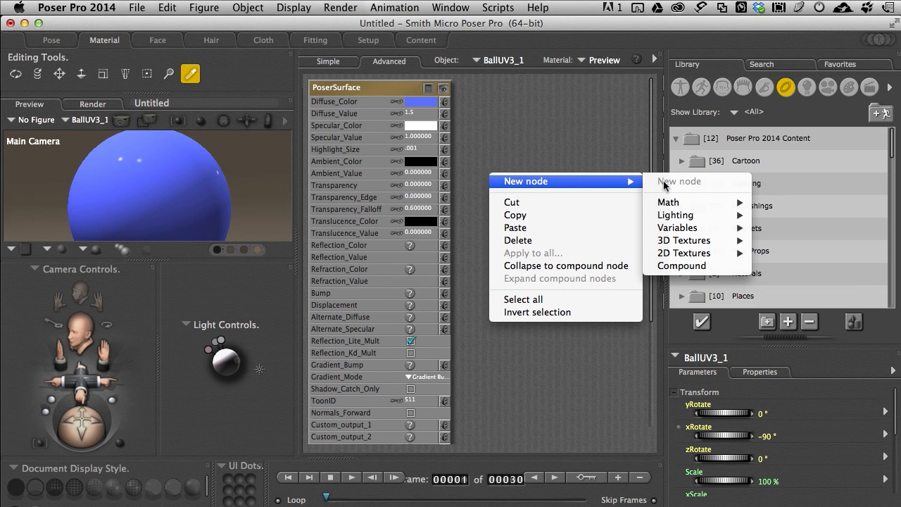
{"action": "mouse_move", "coordinate": [686, 255]}
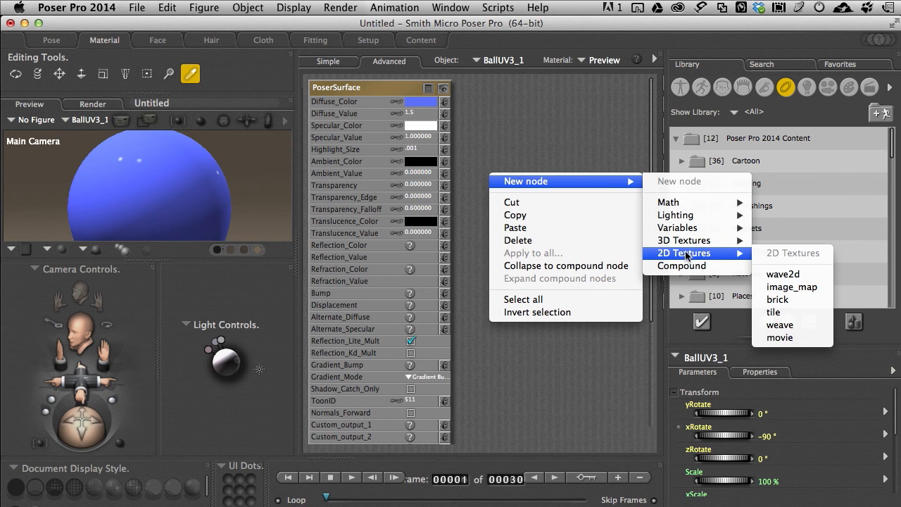
{"action": "left_click", "coordinate": [775, 314]}
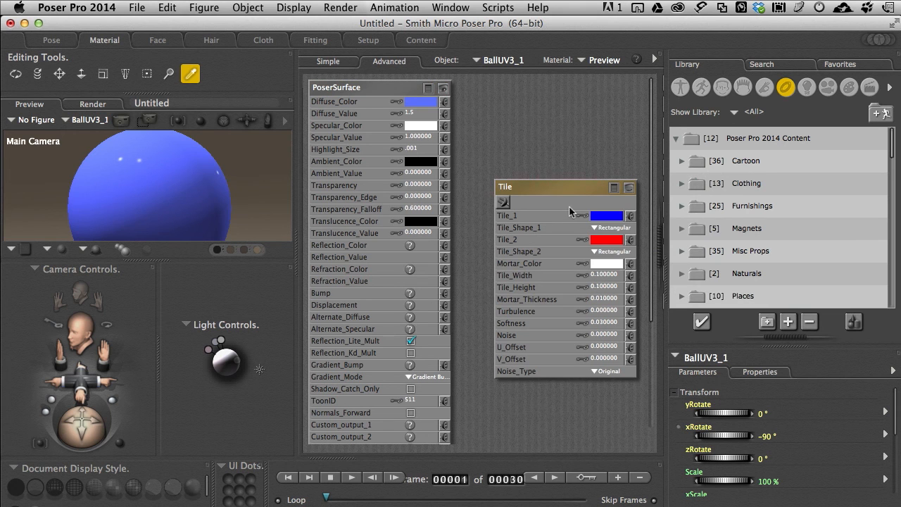
{"action": "left_click_drag", "start_coordinate": [559, 189], "coordinate": [559, 171]}
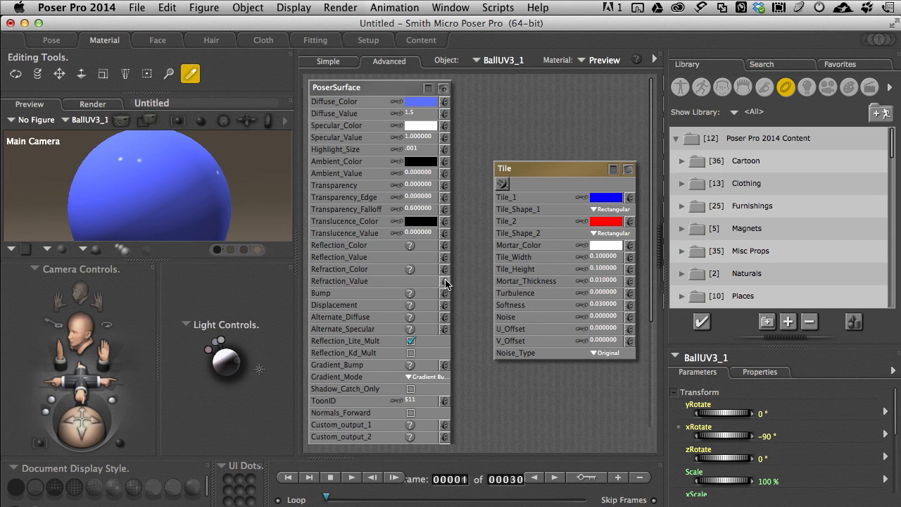
Step: Set the Tile node's Tile_1 color to near white and its Tile_2 color to near black
{"action": "left_click", "coordinate": [605, 202]}
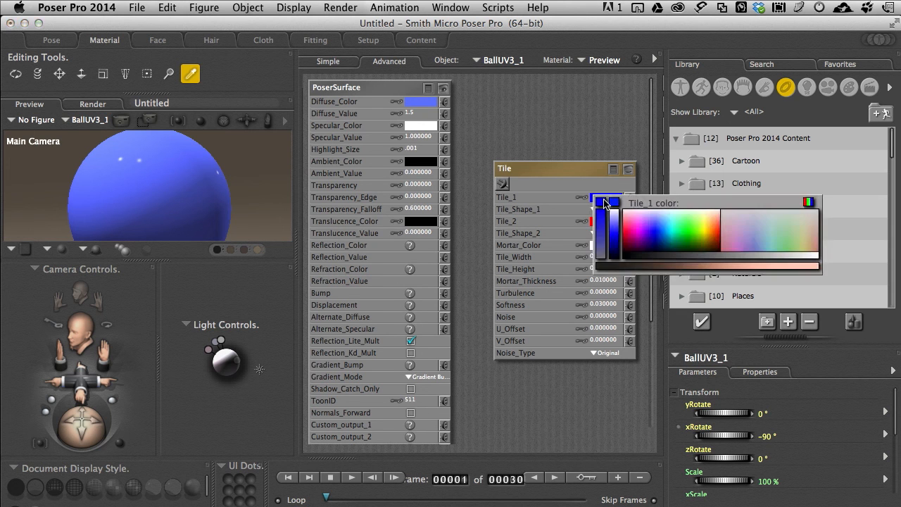
{"action": "left_click", "coordinate": [614, 210]}
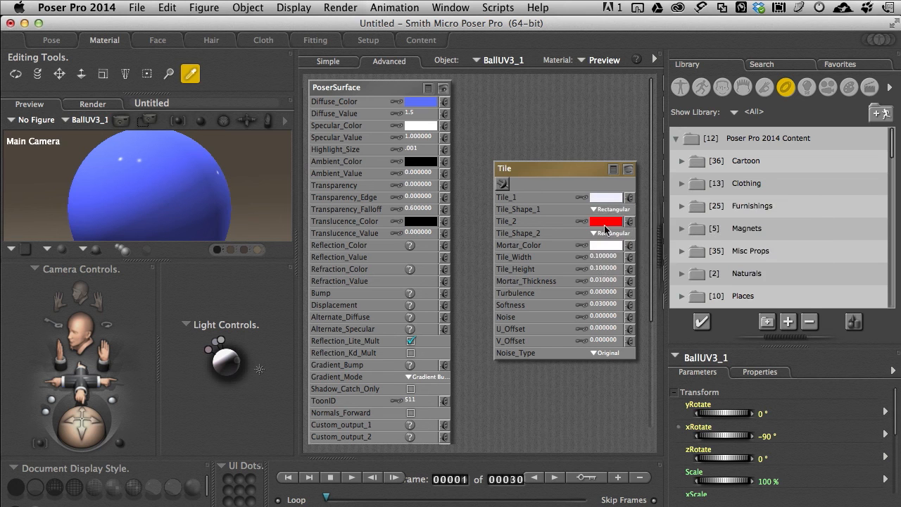
{"action": "left_click", "coordinate": [609, 223]}
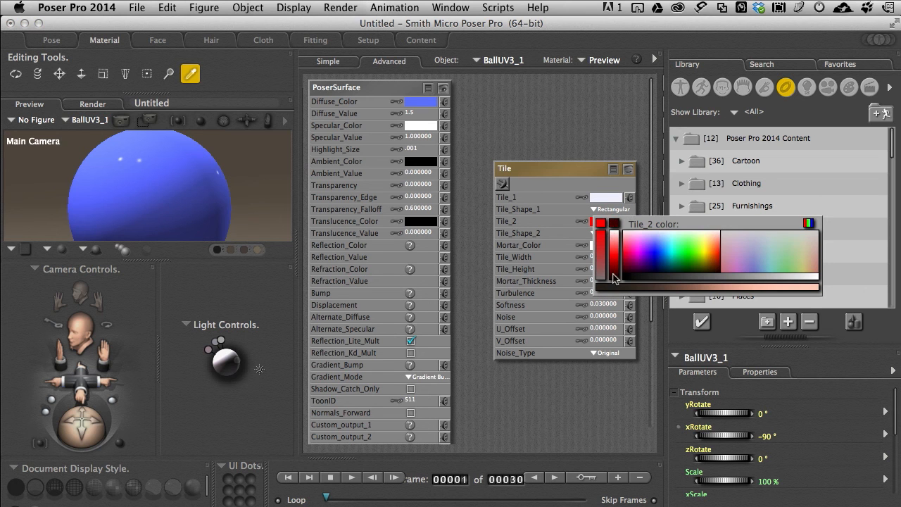
{"action": "left_click", "coordinate": [615, 280]}
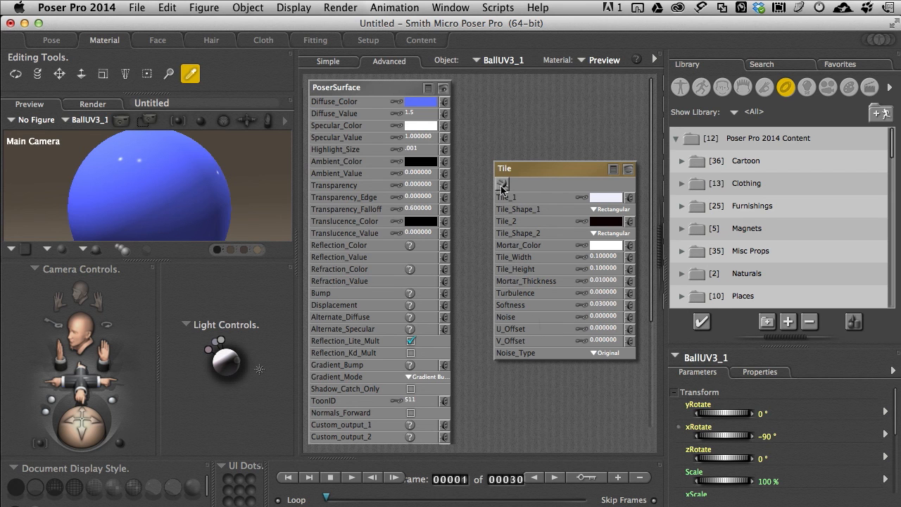
Step: Connect the Tile node's output to the PoserSurface Bump channel and render the ball
{"action": "left_click_drag", "start_coordinate": [503, 186], "coordinate": [451, 299]}
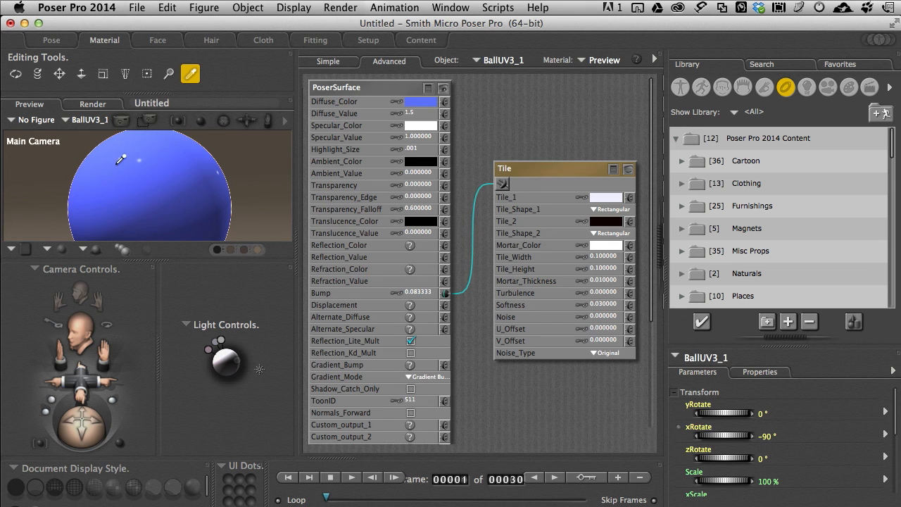
{"action": "left_click", "coordinate": [120, 121]}
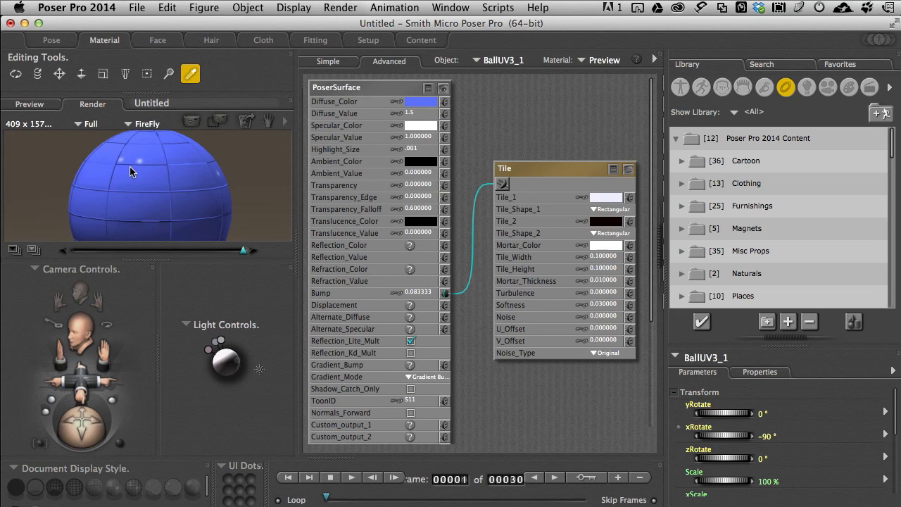
Step: Move the Tile node's connection from Bump to the Displacement channel and render the ball again
{"action": "right_click", "coordinate": [448, 296]}
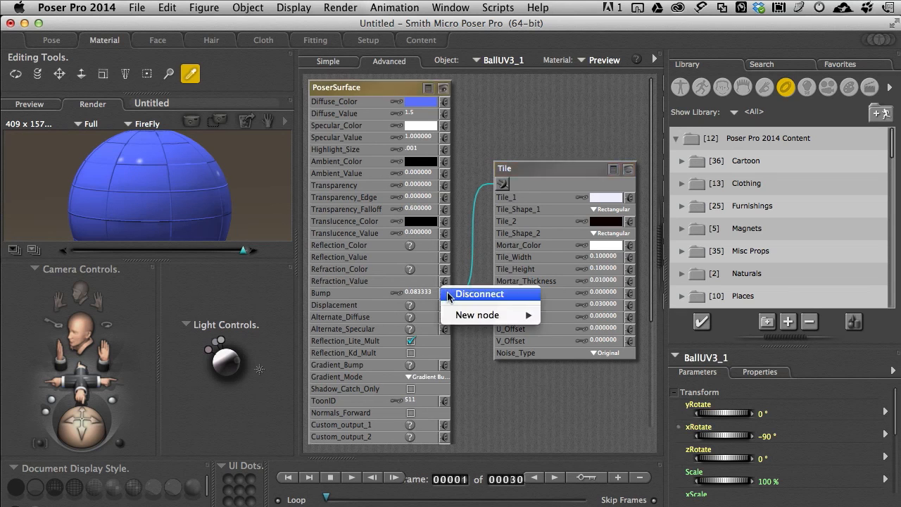
{"action": "left_click", "coordinate": [469, 294]}
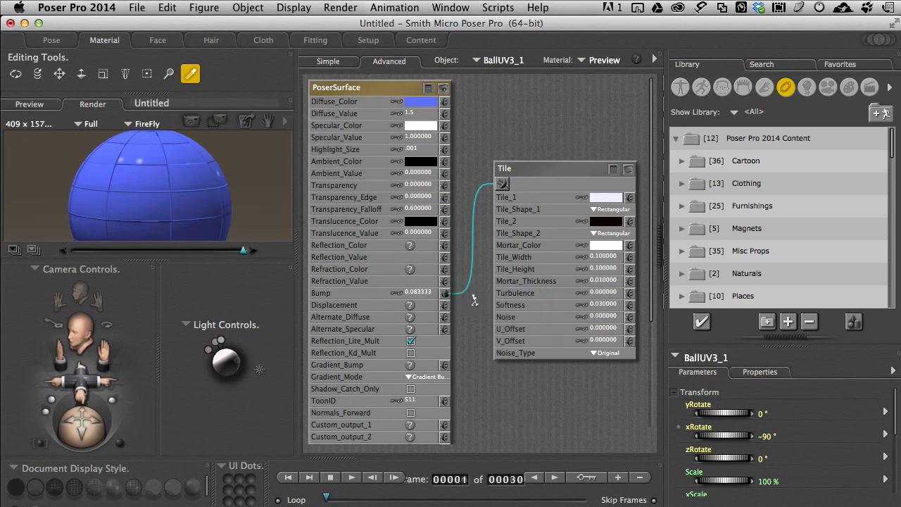
{"action": "left_click", "coordinate": [491, 189]}
{"action": "left_click_drag", "start_coordinate": [491, 188], "coordinate": [466, 292]}
{"action": "mouse_move", "coordinate": [458, 294]}
{"action": "left_mouse_down"}
{"action": "mouse_move", "coordinate": [449, 293]}
{"action": "mouse_move", "coordinate": [444, 305]}
{"action": "left_mouse_up"}
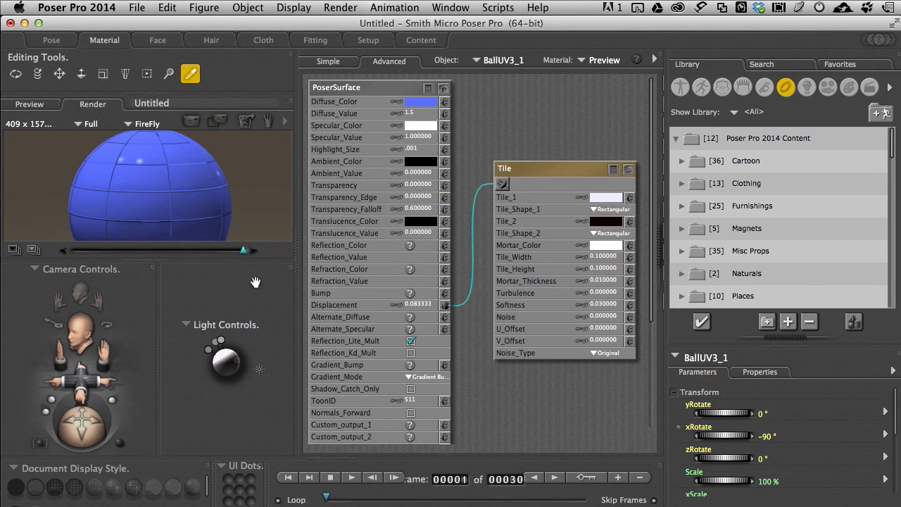
{"action": "left_click", "coordinate": [194, 122]}
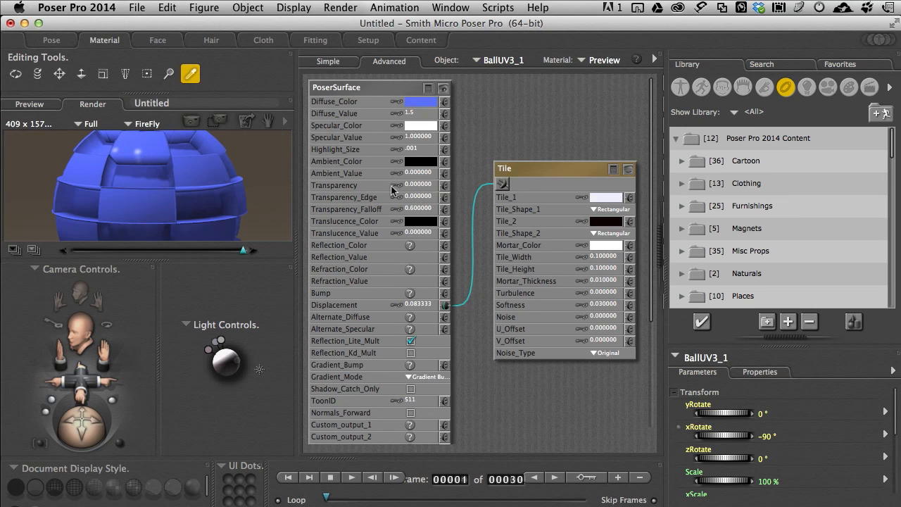
Step: Connect the Tile node to Bump in addition to Displacement and render the combined effect
{"action": "left_click_drag", "start_coordinate": [503, 184], "coordinate": [445, 293]}
{"action": "left_click", "coordinate": [190, 122]}
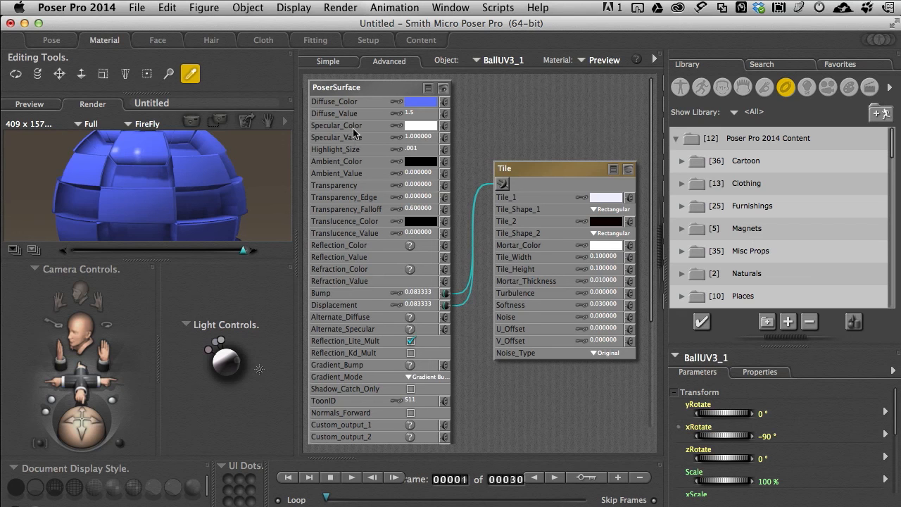
Step: Return to the Pose room, close the ball document without saving, and create a new document
{"action": "left_click", "coordinate": [55, 44]}
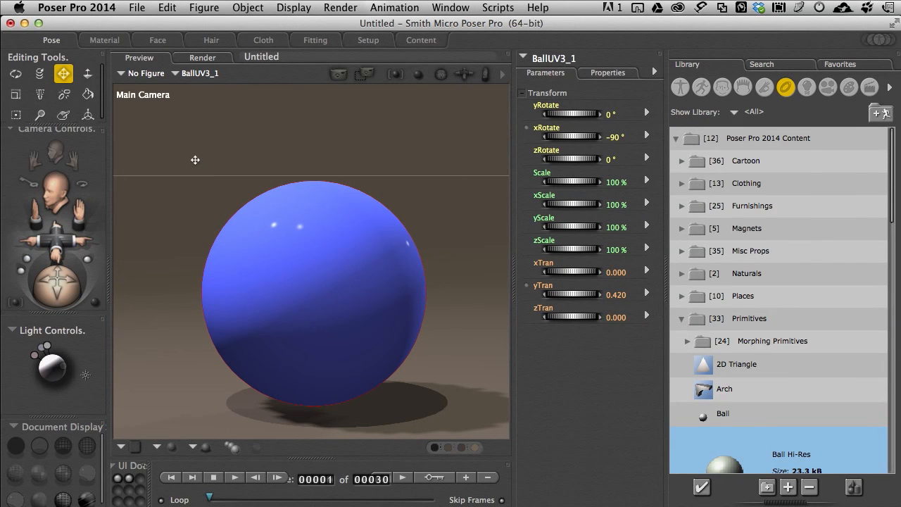
{"action": "key", "text": "super+w"}
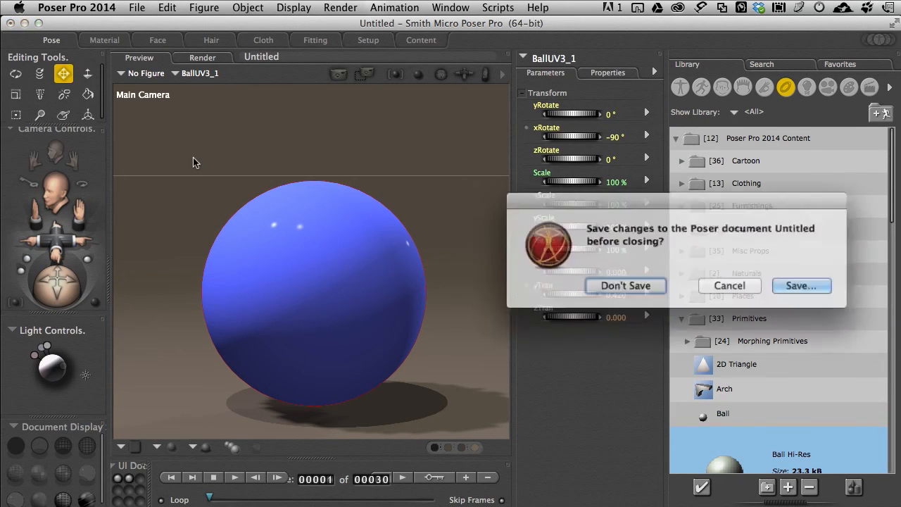
{"action": "left_click", "coordinate": [627, 286]}
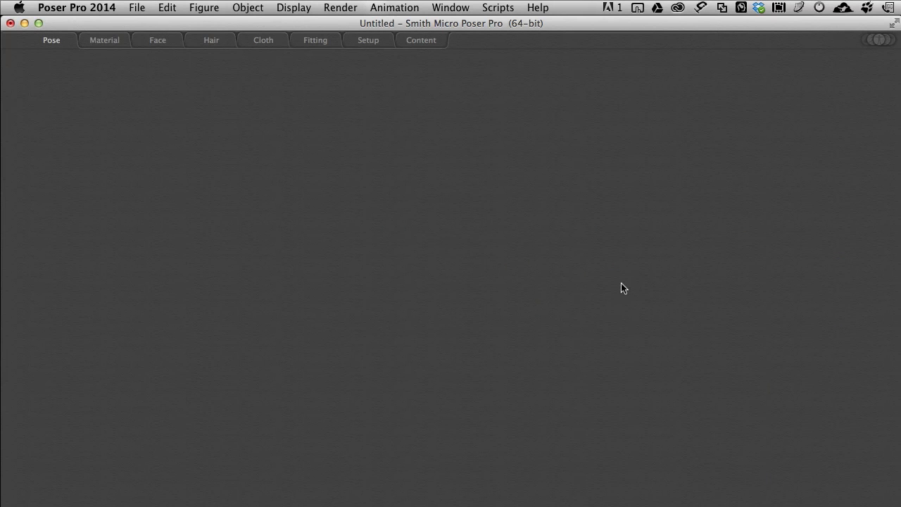
{"action": "key", "text": "super+n"}
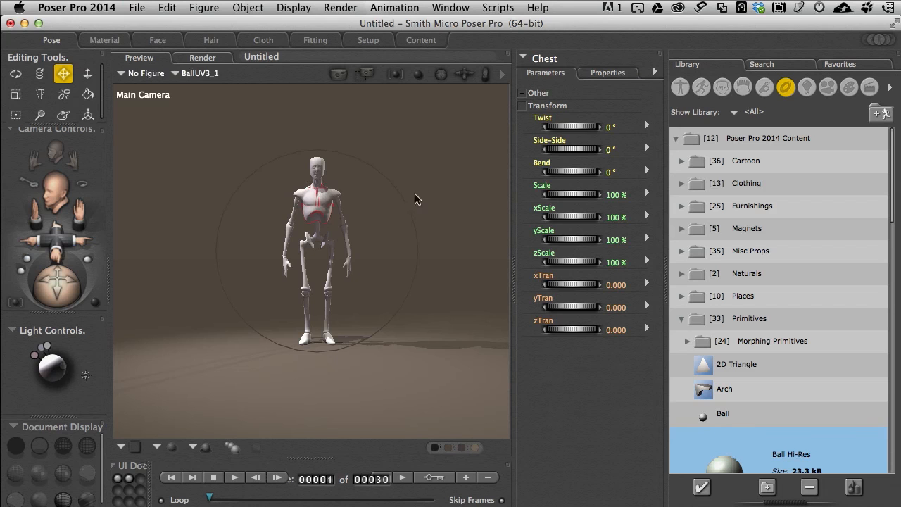
Step: Delete the default Andy2 figure from the new scene and confirm the deletion
{"action": "left_click", "coordinate": [326, 198]}
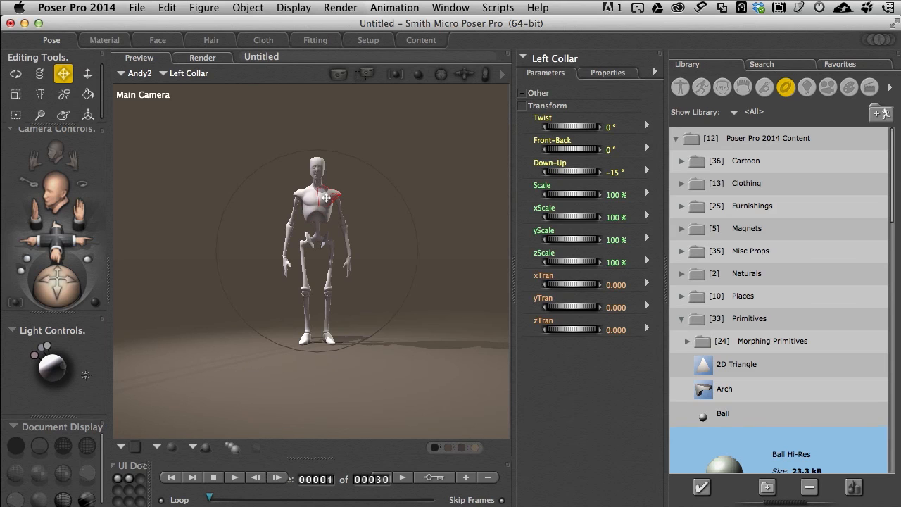
{"action": "key", "text": "Delete"}
{"action": "left_click", "coordinate": [528, 326]}
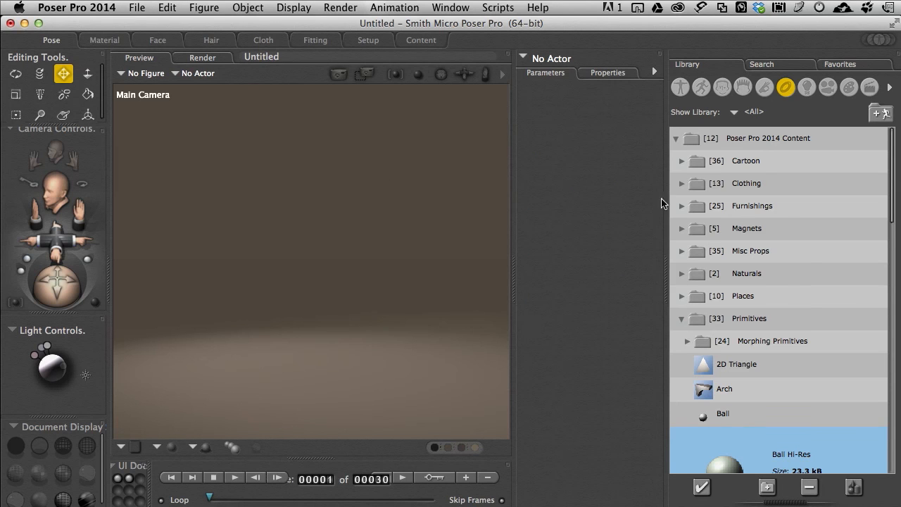
Step: Load the Ryan2 Casual figure from the figure library into the empty scene
{"action": "left_click", "coordinate": [681, 87]}
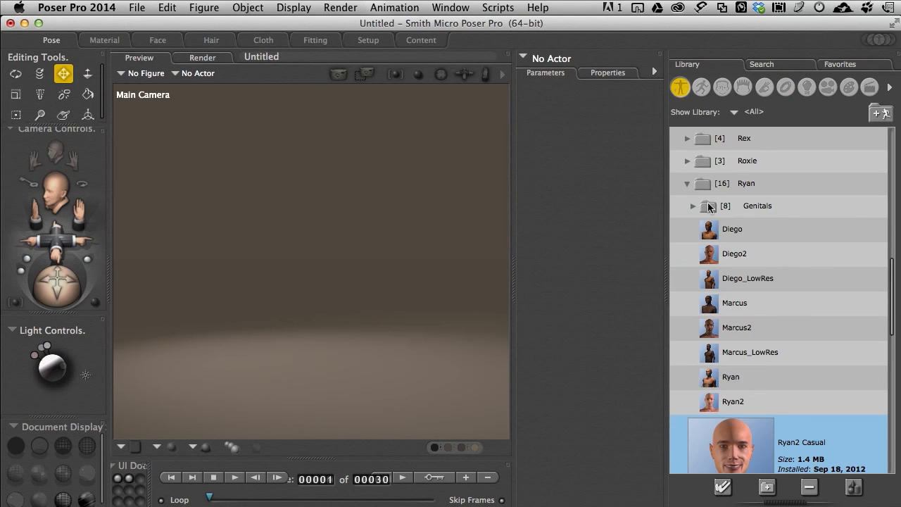
{"action": "double_click", "coordinate": [733, 439]}
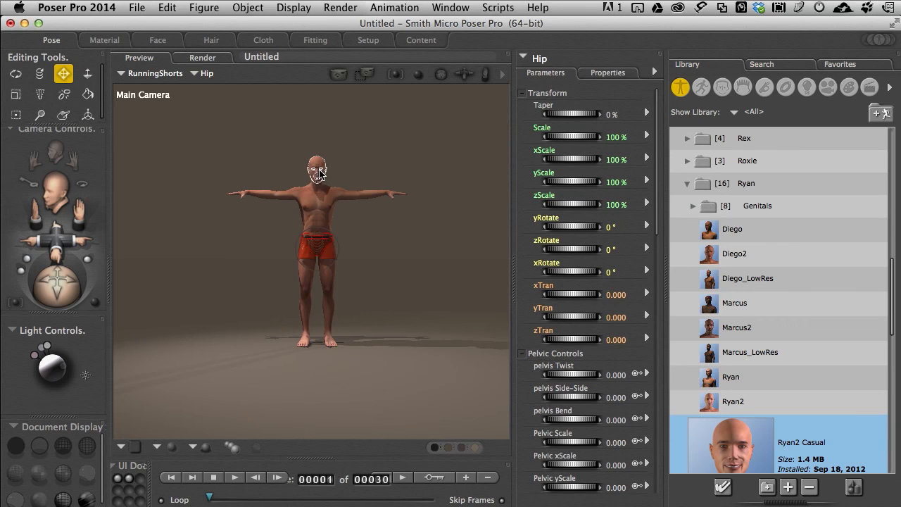
Step: Frame a close-up of the figure's face around the eye and cheek and render it
{"action": "scroll", "coordinate": [320, 171], "scroll_direction": "up", "scroll_amount": 5}
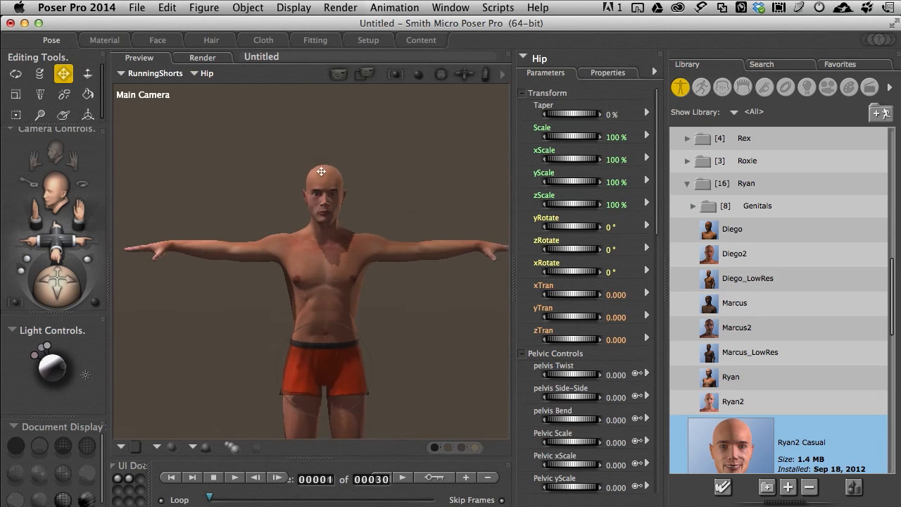
{"action": "scroll", "coordinate": [321, 184], "scroll_direction": "up", "scroll_amount": 8}
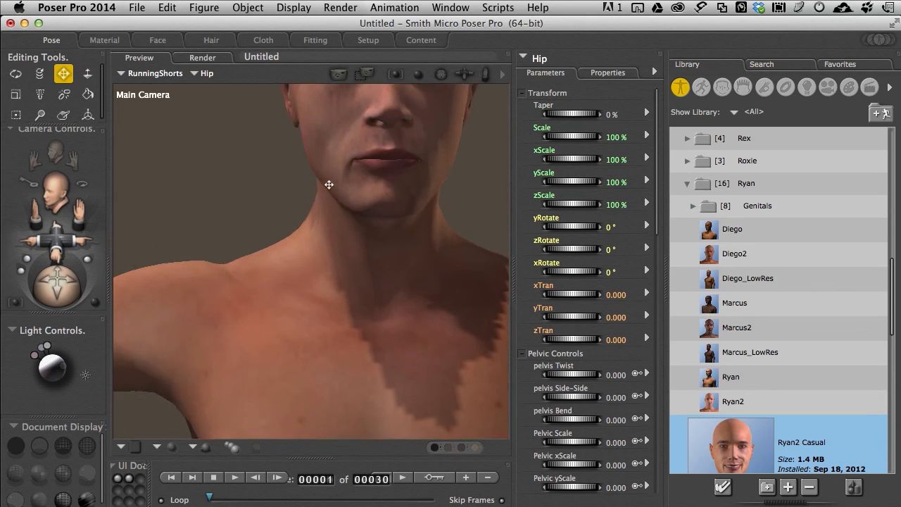
{"action": "middle_click_drag", "start_coordinate": [329, 184], "coordinate": [325, 237]}
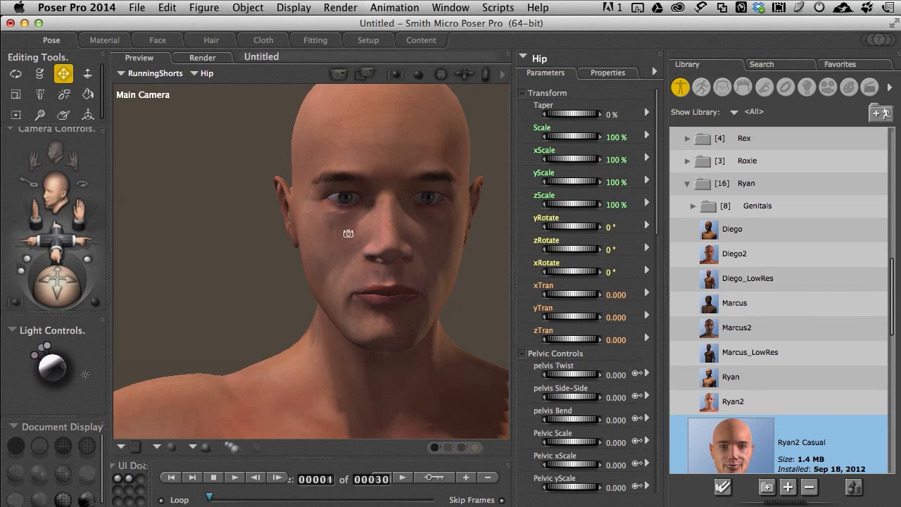
{"action": "middle_click_drag", "start_coordinate": [331, 259], "coordinate": [349, 241]}
{"action": "scroll", "coordinate": [350, 232], "scroll_direction": "up", "scroll_amount": 5}
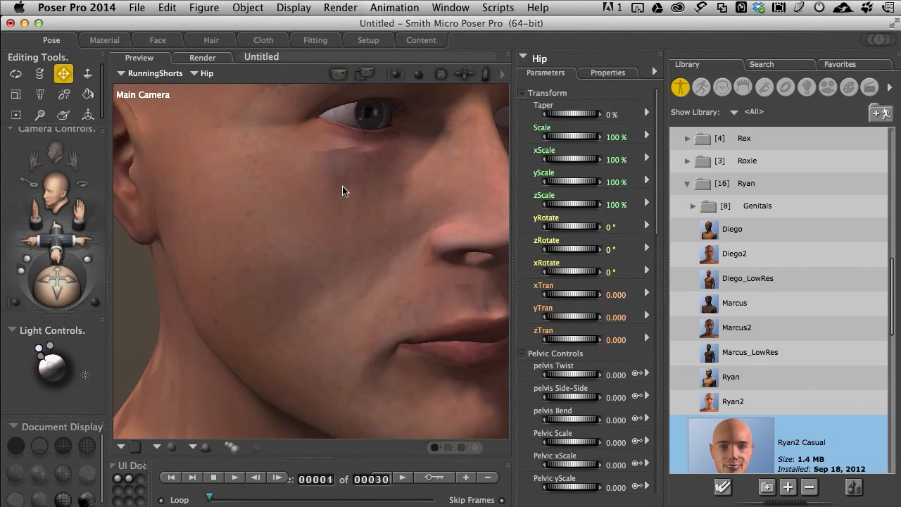
{"action": "middle_click_drag", "start_coordinate": [343, 184], "coordinate": [345, 187]}
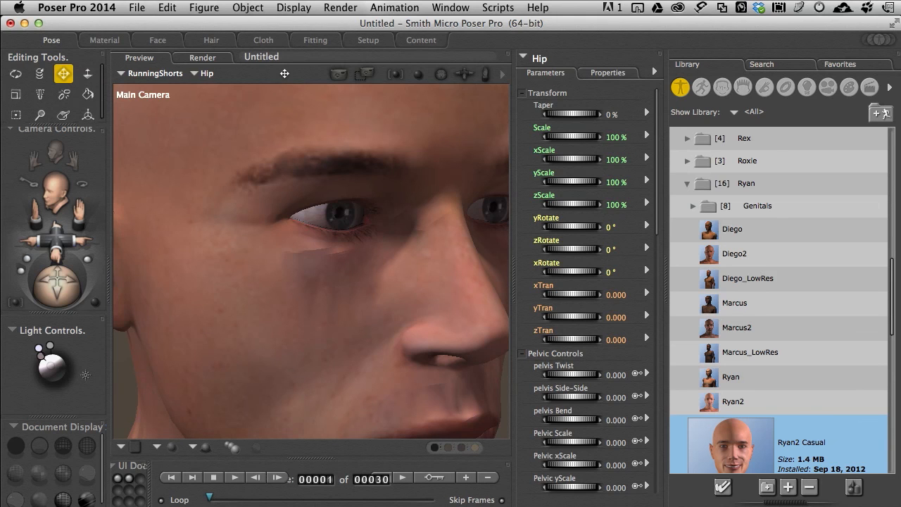
{"action": "left_click", "coordinate": [339, 74]}
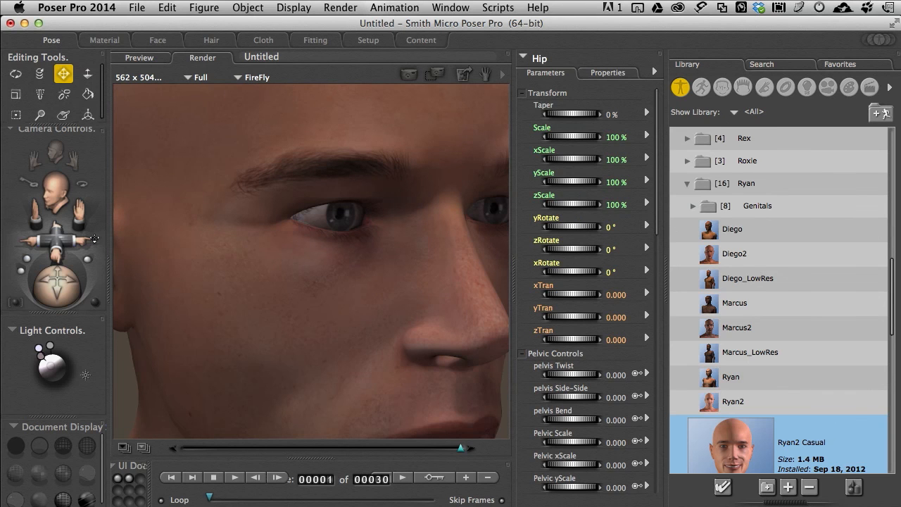
Step: Move Light 3 to the front of the figure to brighten the face and render the close-up again
{"action": "mouse_move", "coordinate": [39, 352]}
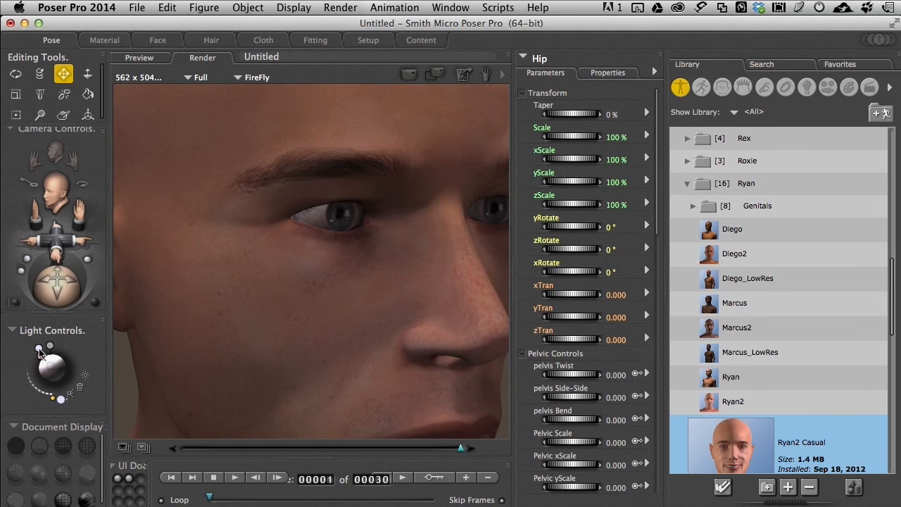
{"action": "left_click_drag", "start_coordinate": [40, 352], "coordinate": [51, 362]}
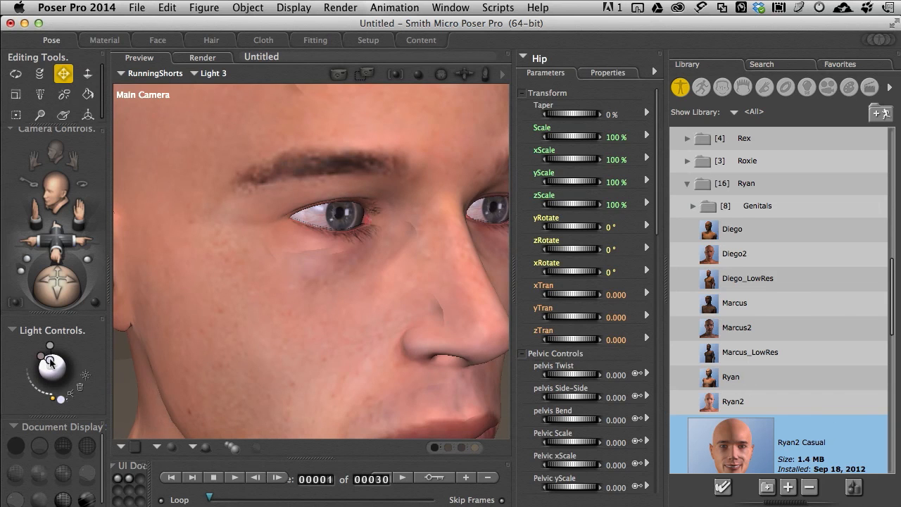
{"action": "left_click", "coordinate": [339, 74]}
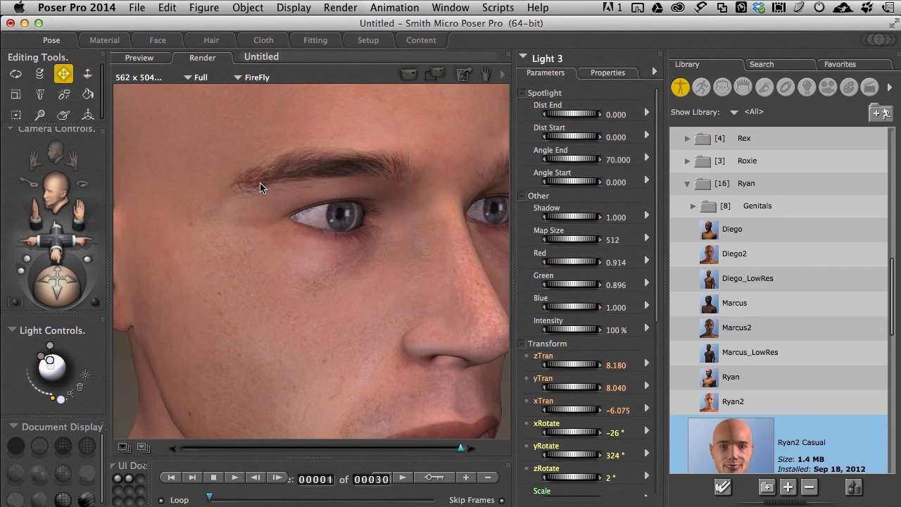
Step: Show the Ryan figure's Body shader nodes in the Material room and review its list of material zones
{"action": "left_click", "coordinate": [103, 40]}
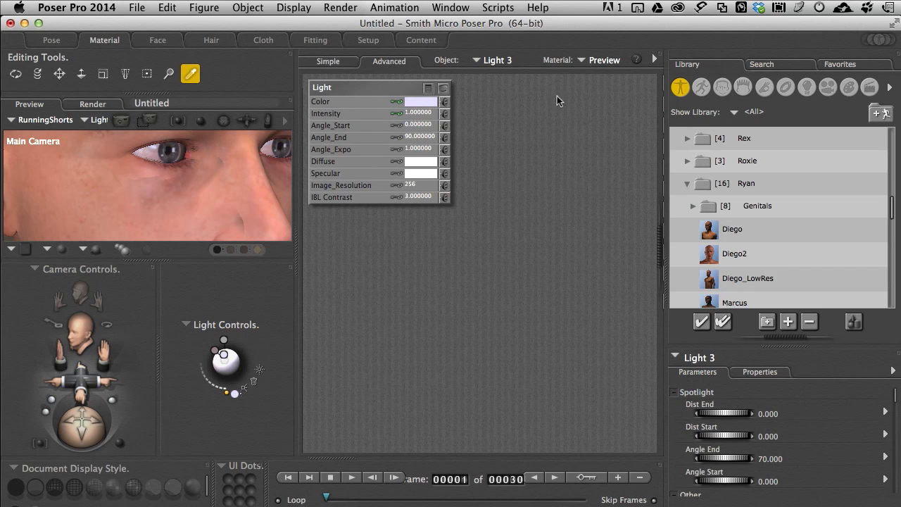
{"action": "left_click", "coordinate": [477, 59]}
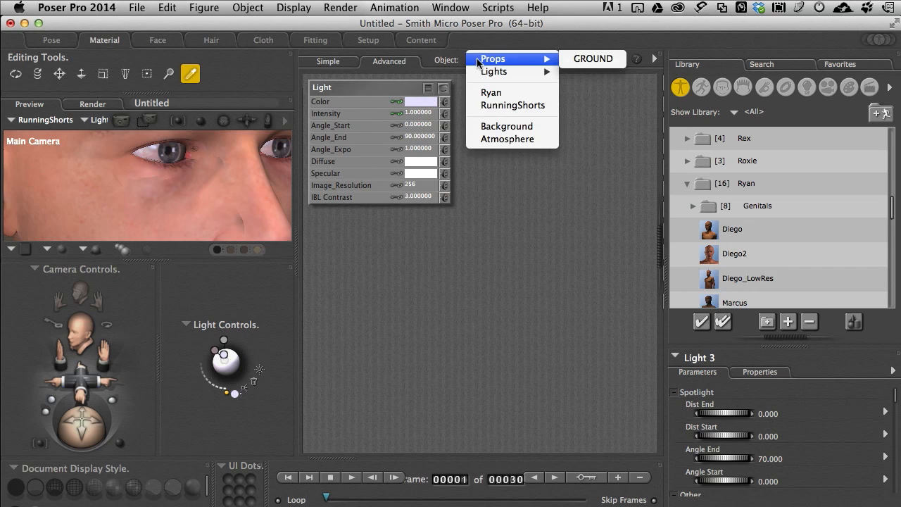
{"action": "left_click", "coordinate": [496, 94]}
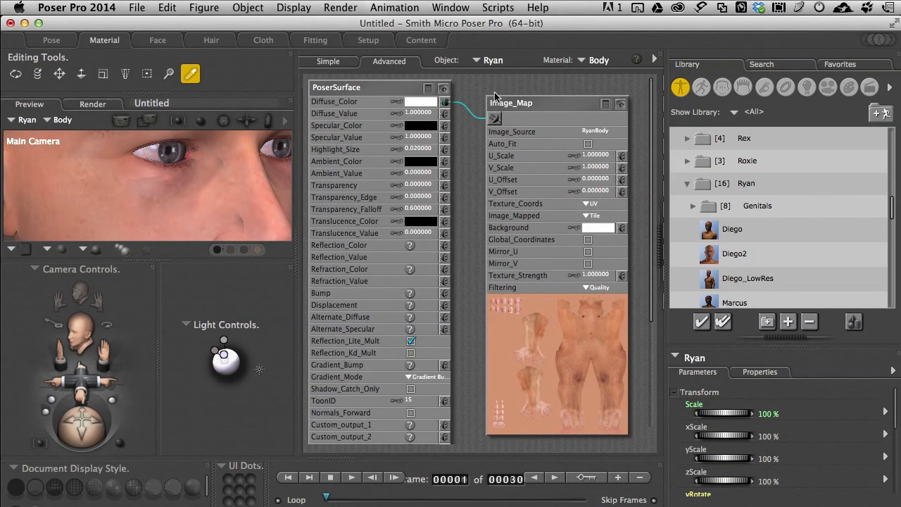
{"action": "left_click", "coordinate": [582, 62]}
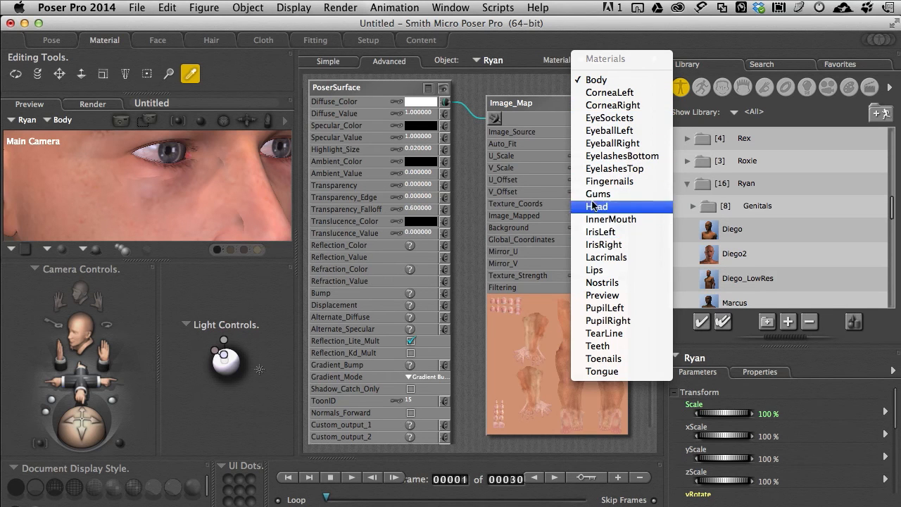
{"action": "left_click", "coordinate": [492, 84]}
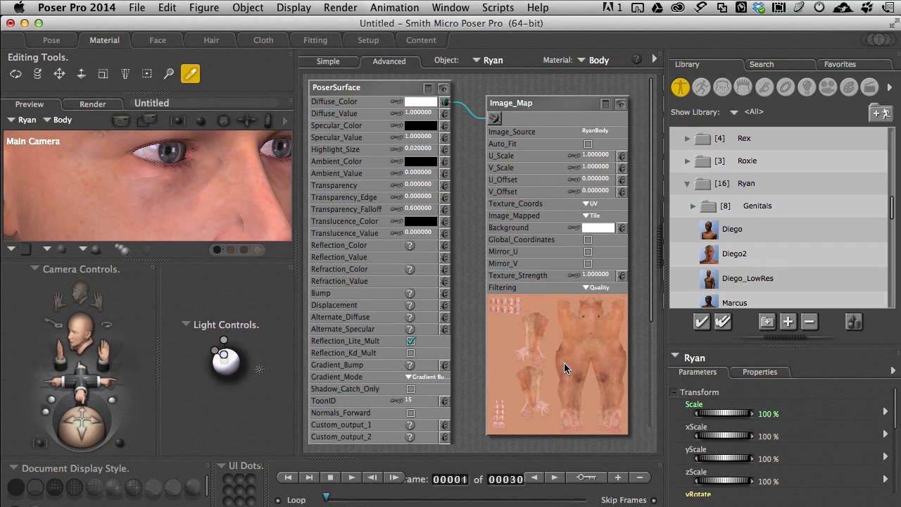
Step: Select Ryan's EyeballRight material and set its Diffuse_Color to a light peach
{"action": "left_click", "coordinate": [582, 62]}
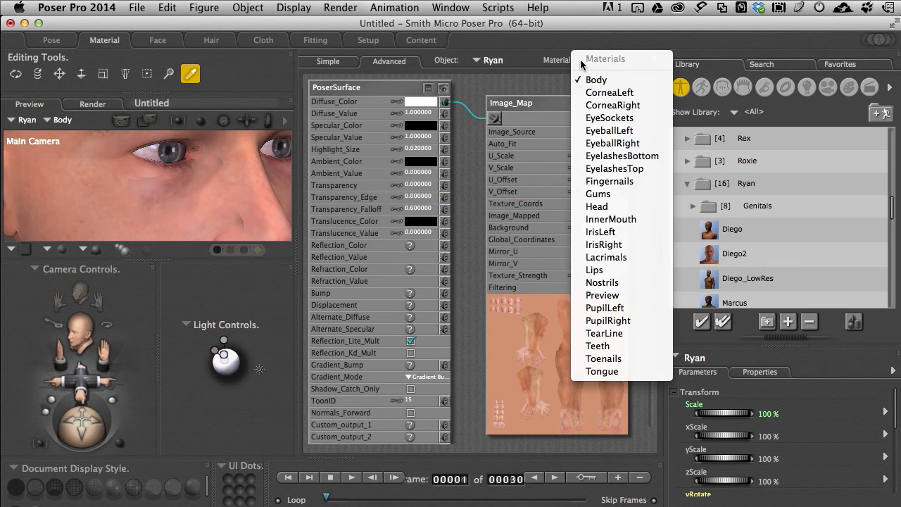
{"action": "left_click", "coordinate": [612, 143]}
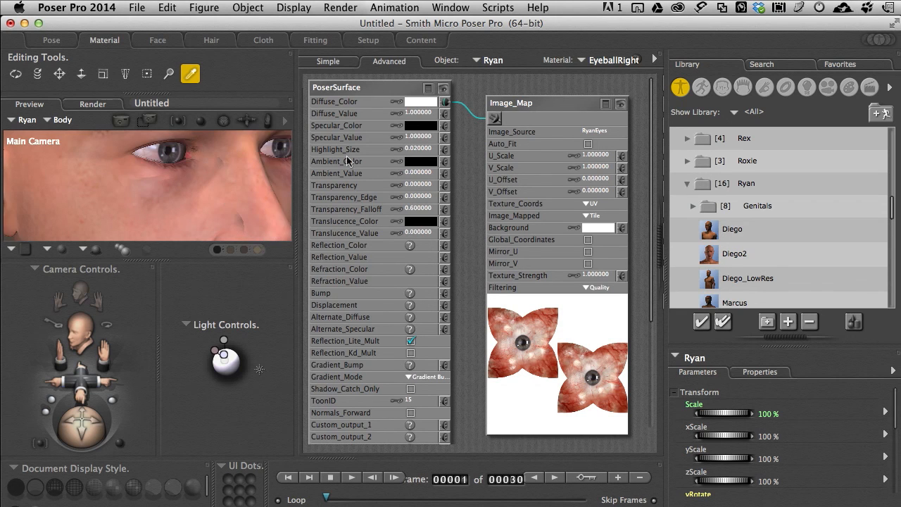
{"action": "left_click", "coordinate": [421, 106]}
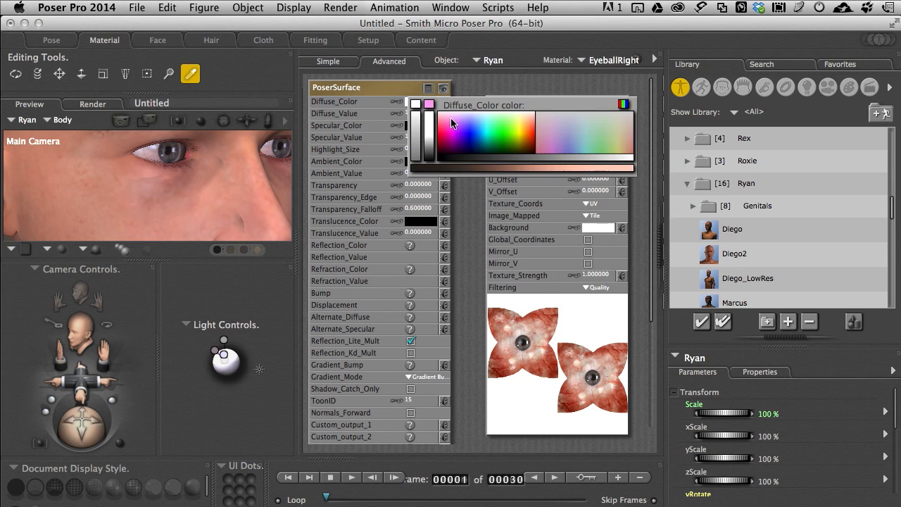
{"action": "left_click", "coordinate": [531, 122]}
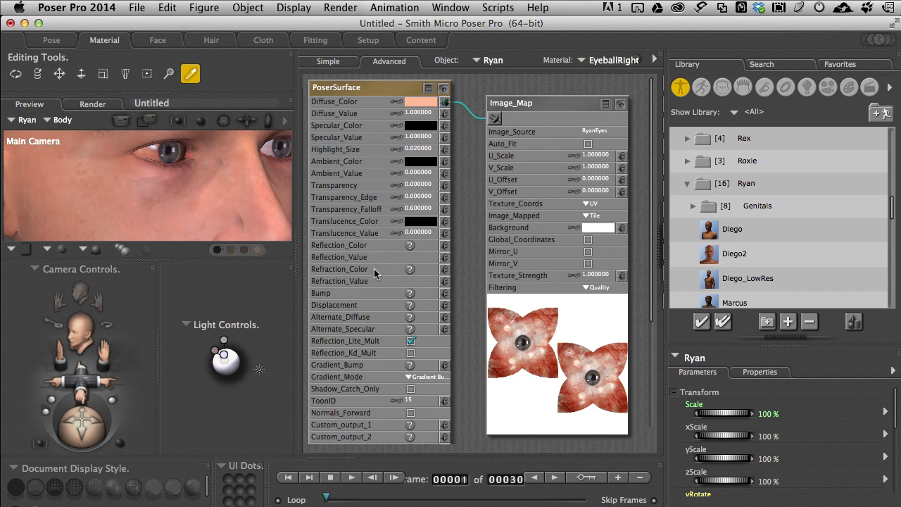
Step: Look at Ryan's Body material, then select the Head material and tint its Diffuse_Color salmon pink
{"action": "left_click", "coordinate": [595, 60]}
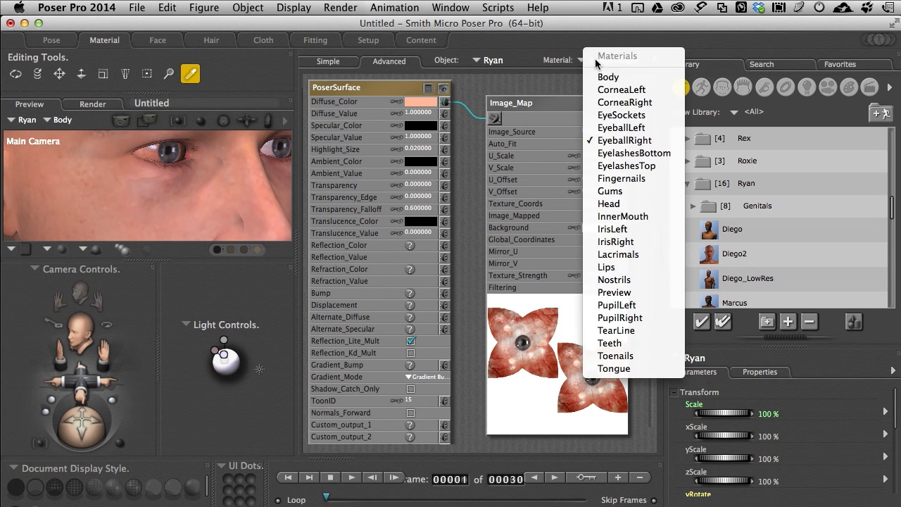
{"action": "left_click", "coordinate": [605, 78]}
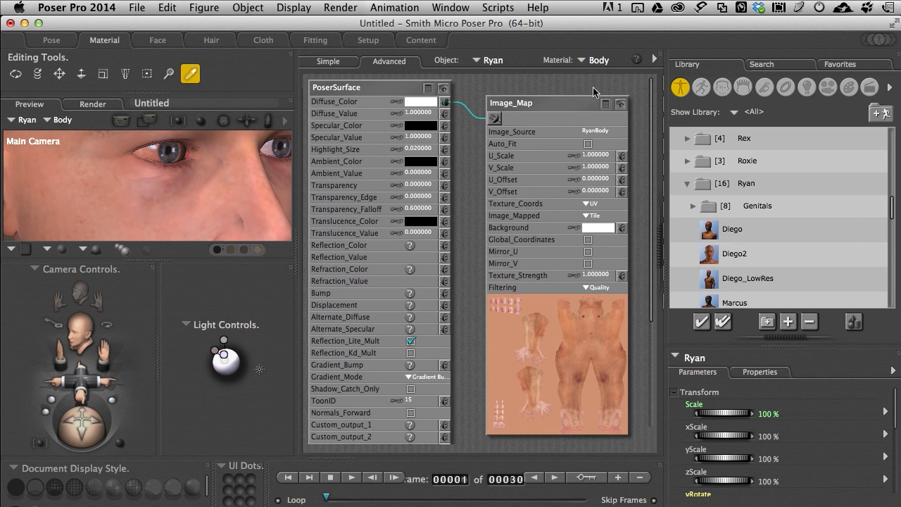
{"action": "left_click", "coordinate": [595, 61]}
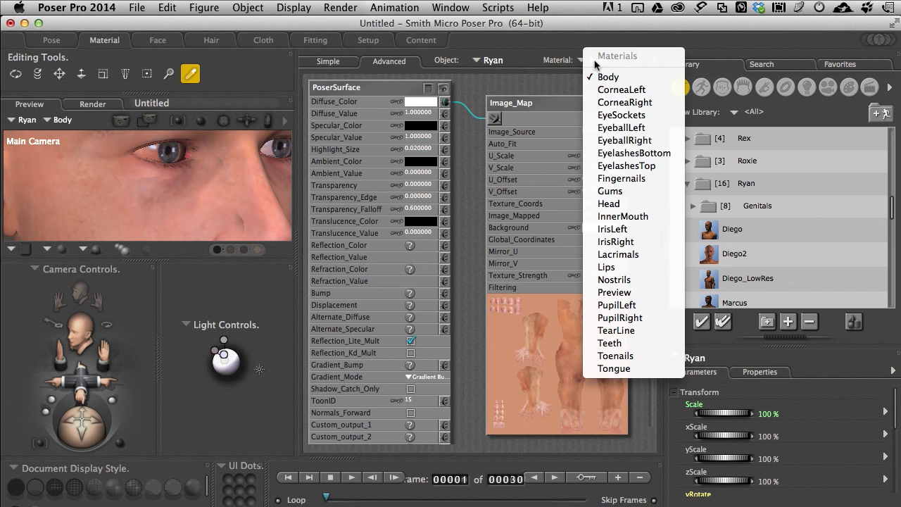
{"action": "left_click", "coordinate": [619, 204]}
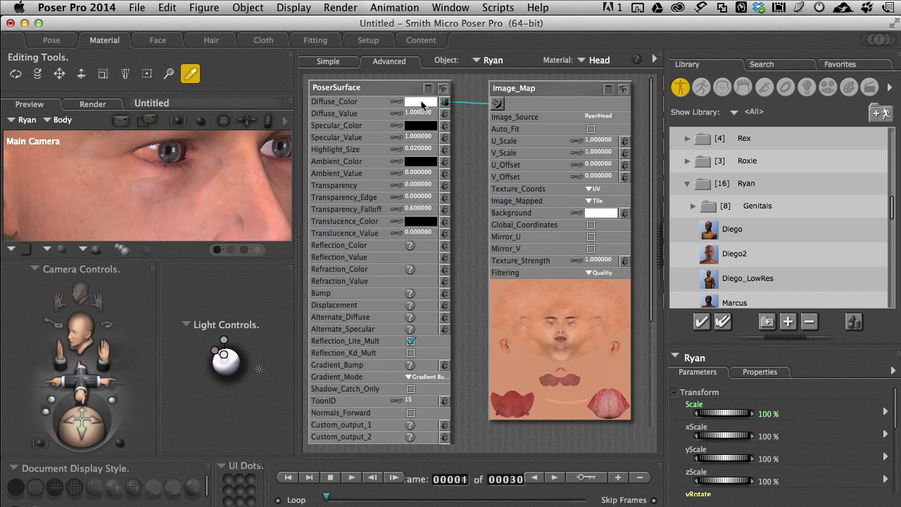
{"action": "left_click", "coordinate": [422, 103]}
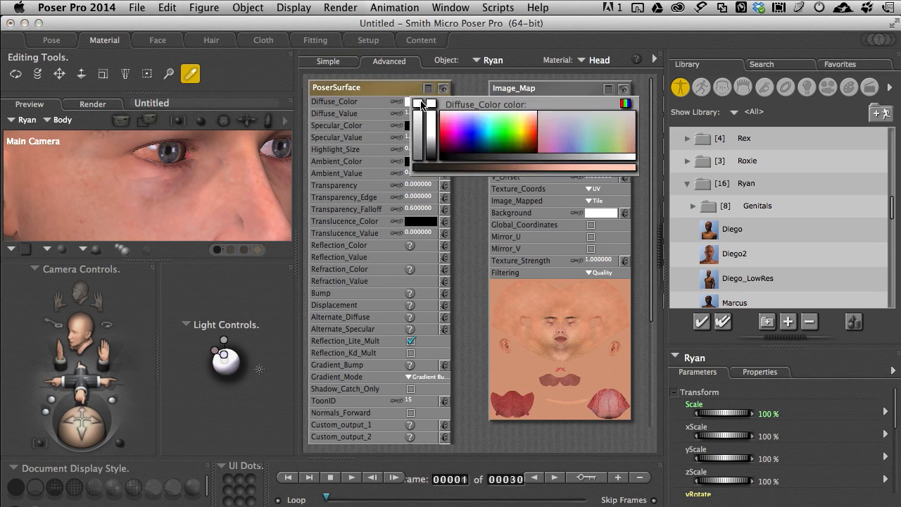
{"action": "left_click", "coordinate": [555, 169]}
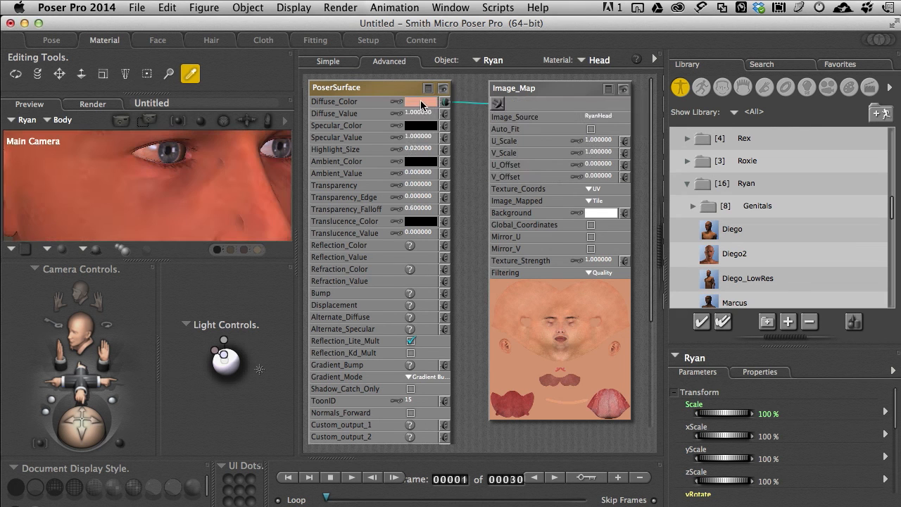
Step: Lighten the Head material's Diffuse_Color tint and then darken it to a muted greyish pink
{"action": "left_click", "coordinate": [421, 103]}
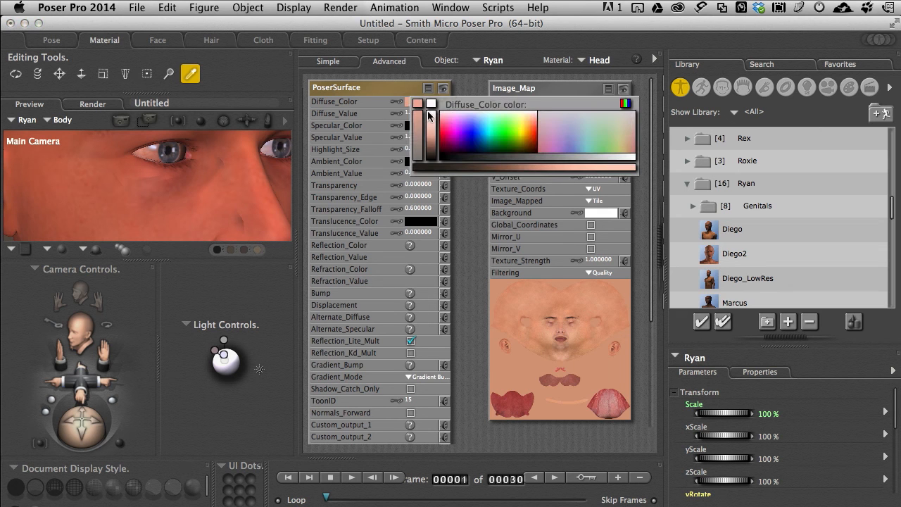
{"action": "left_click", "coordinate": [430, 123]}
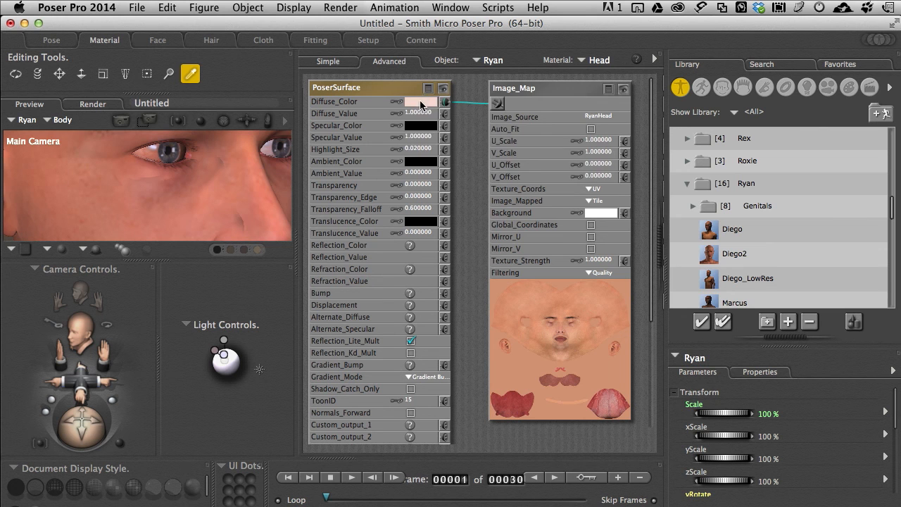
{"action": "left_click", "coordinate": [421, 104]}
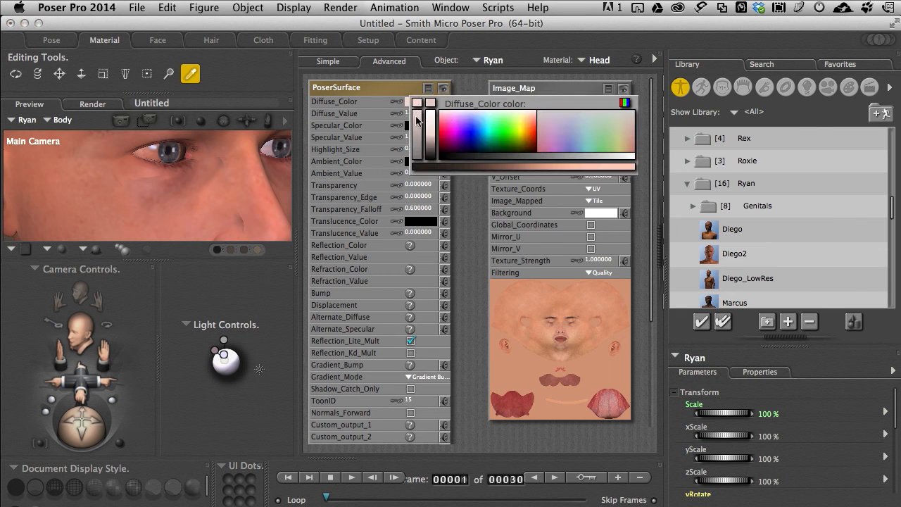
{"action": "left_click", "coordinate": [417, 120]}
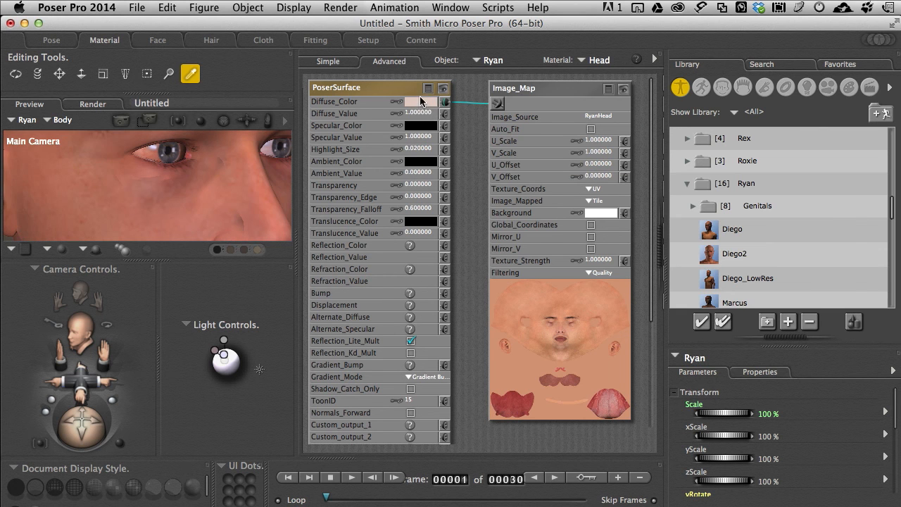
{"action": "left_click", "coordinate": [420, 100]}
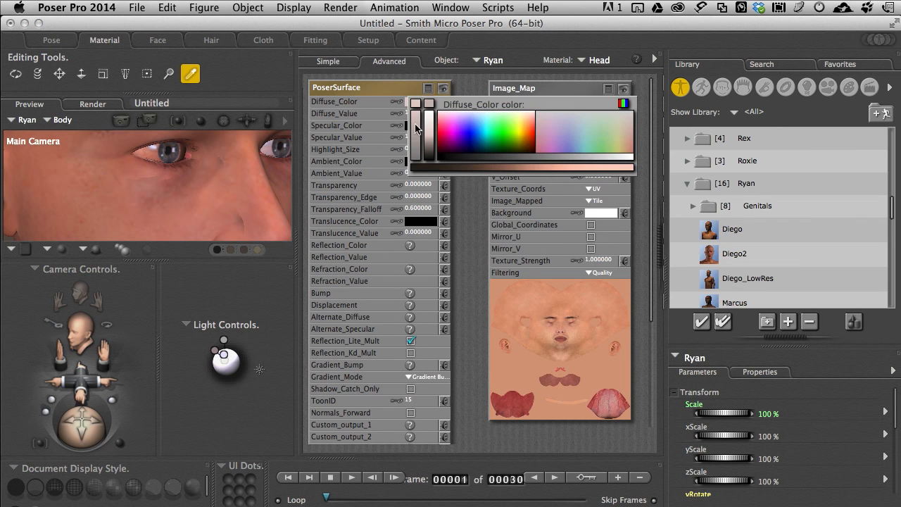
{"action": "left_click", "coordinate": [416, 128]}
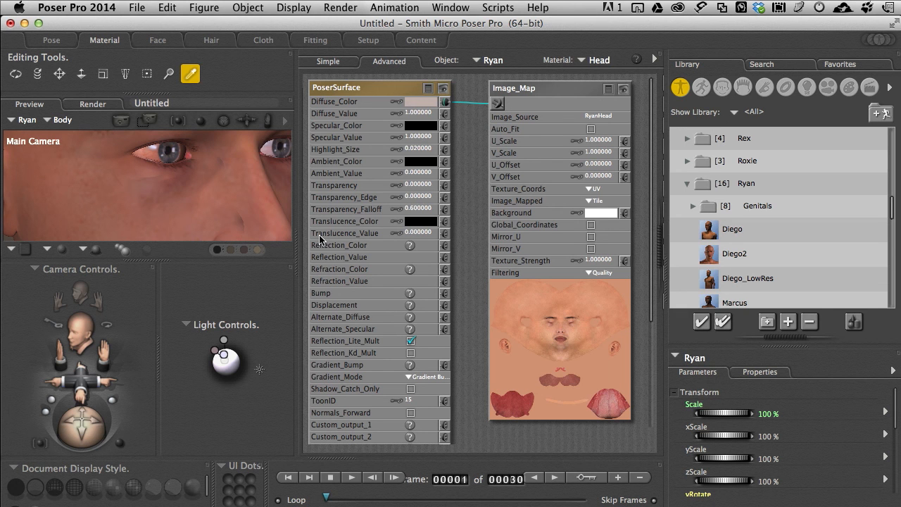
{"action": "right_click", "coordinate": [463, 131]}
{"action": "mouse_move", "coordinate": [465, 133]}
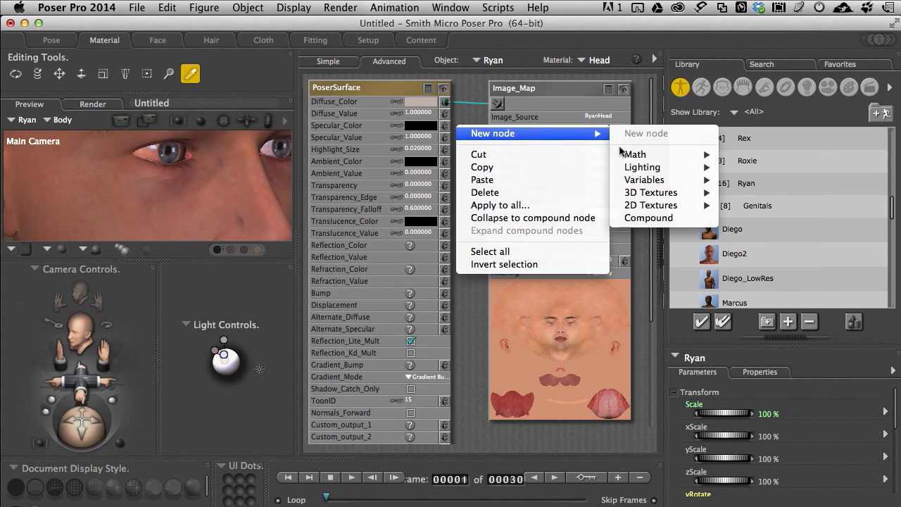
{"action": "mouse_move", "coordinate": [629, 159]}
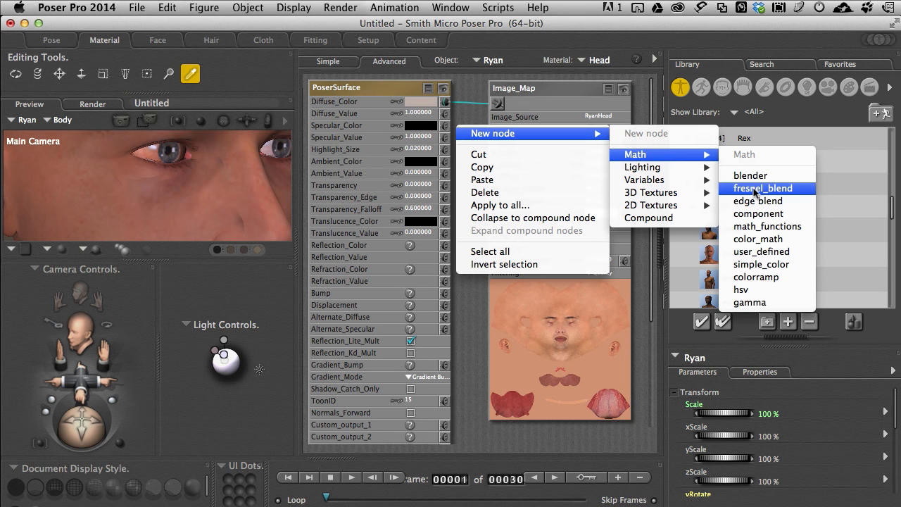
{"action": "left_click", "coordinate": [468, 95]}
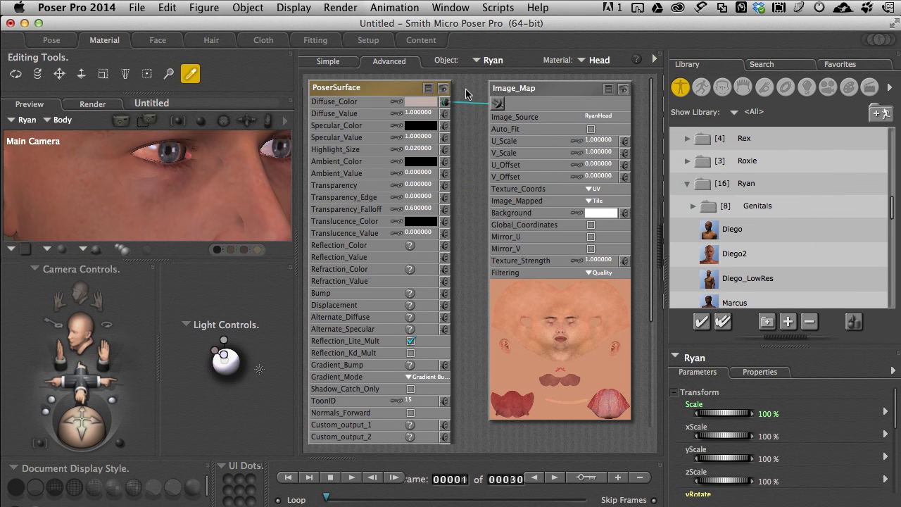